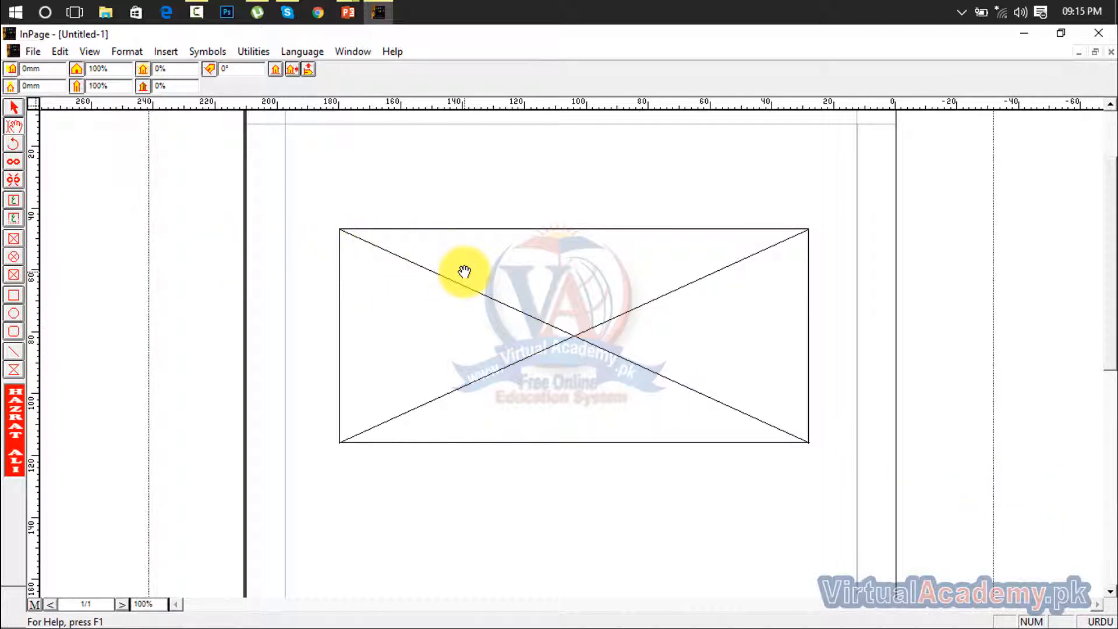
- Resize the rectangular picture box to about 112 by 55 mm and place it near the page's upper margin
click(15, 114)
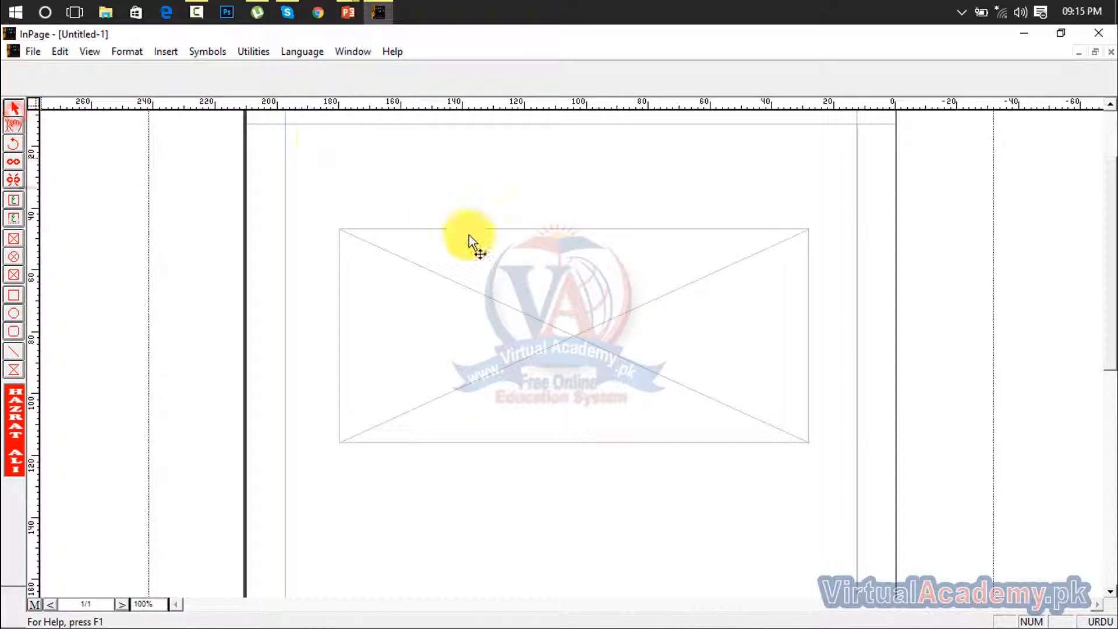
drag(469, 233, 463, 183)
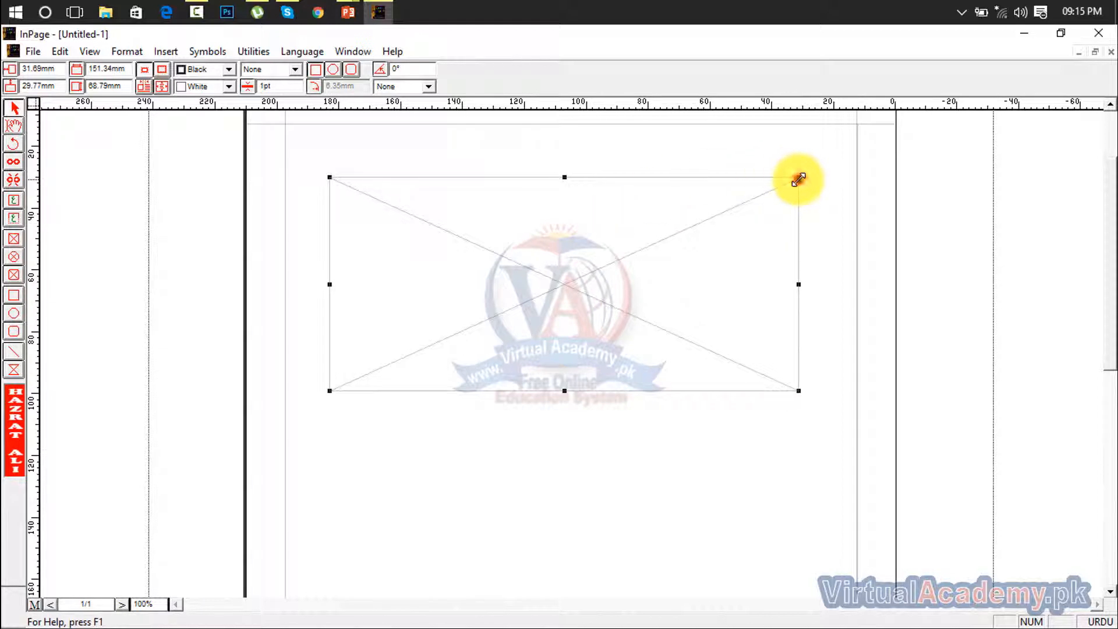
drag(798, 178, 678, 220)
drag(595, 273, 656, 220)
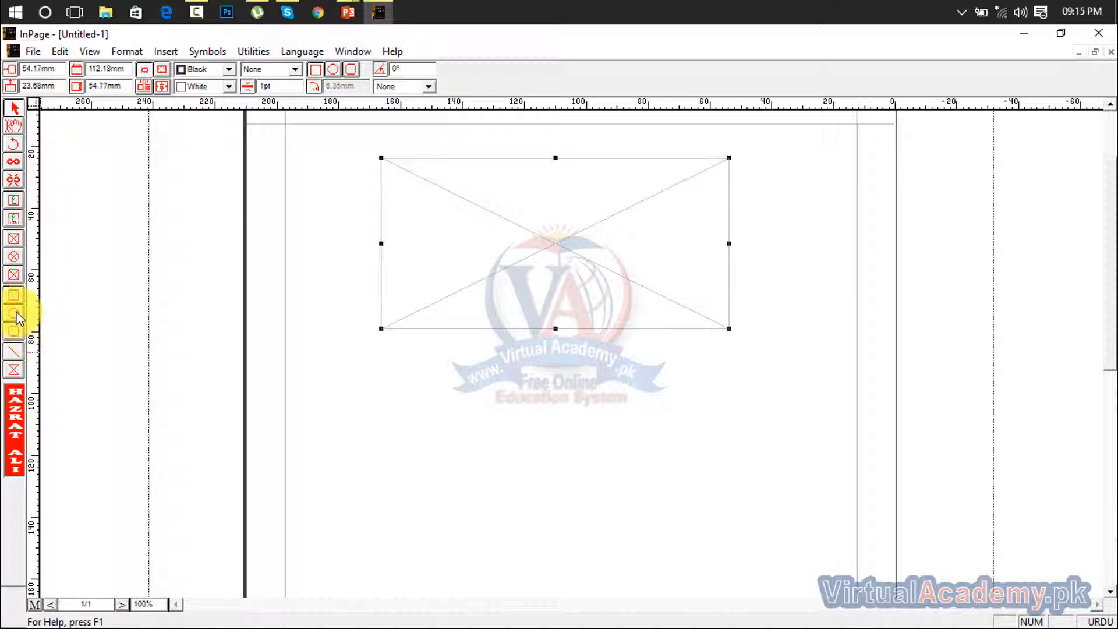
- Draw an elliptical picture box about 71 mm wide and 67 mm high below the rectangular one
click(13, 256)
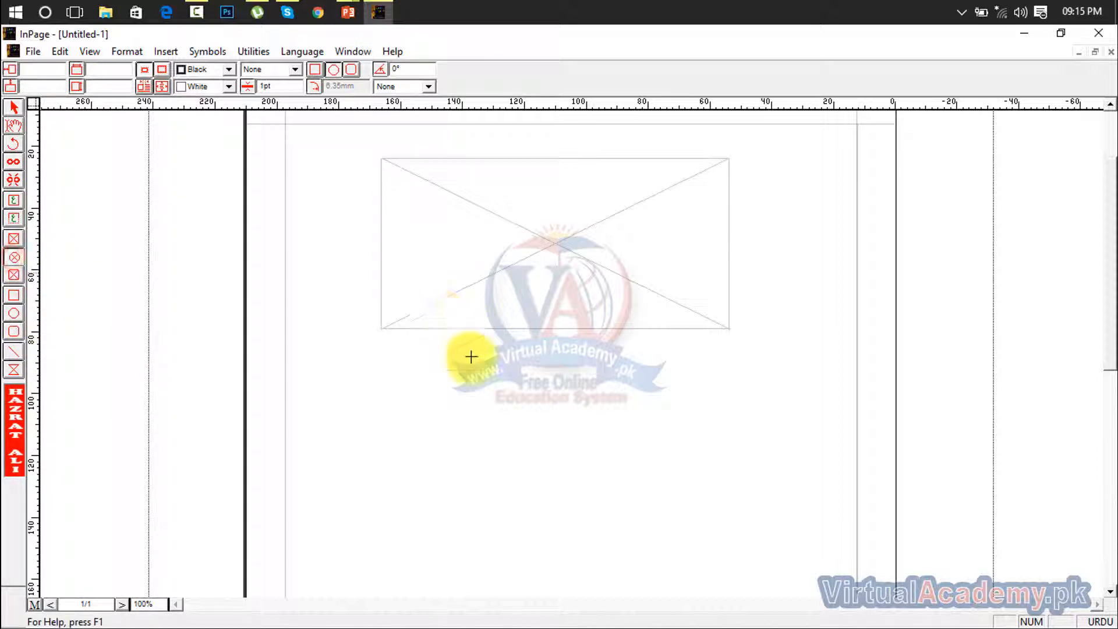
drag(473, 368, 693, 577)
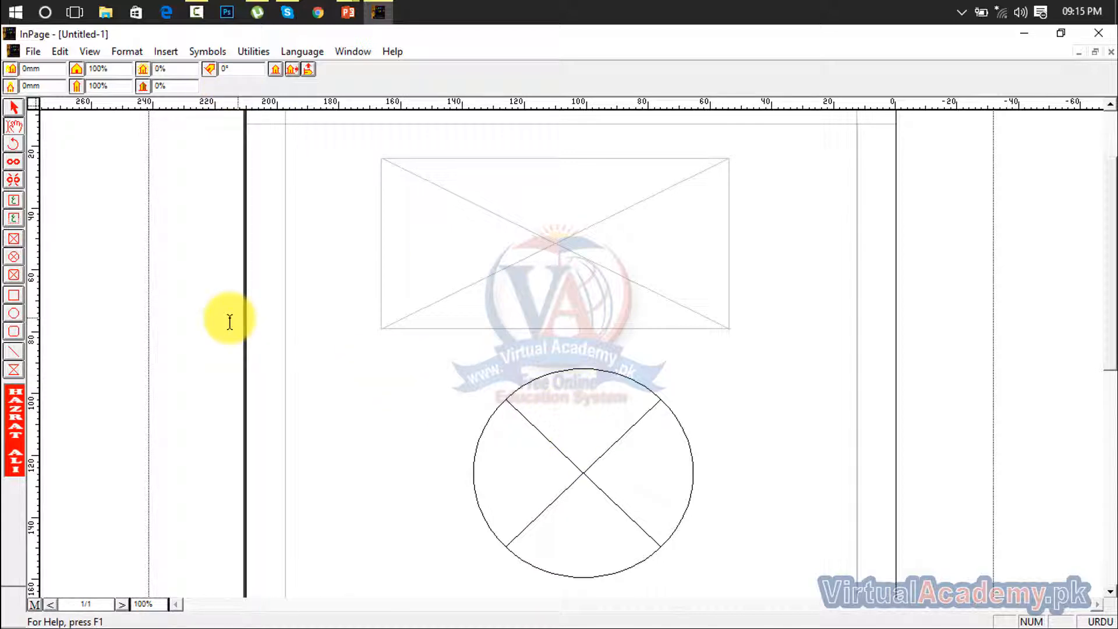
click(14, 108)
click(460, 248)
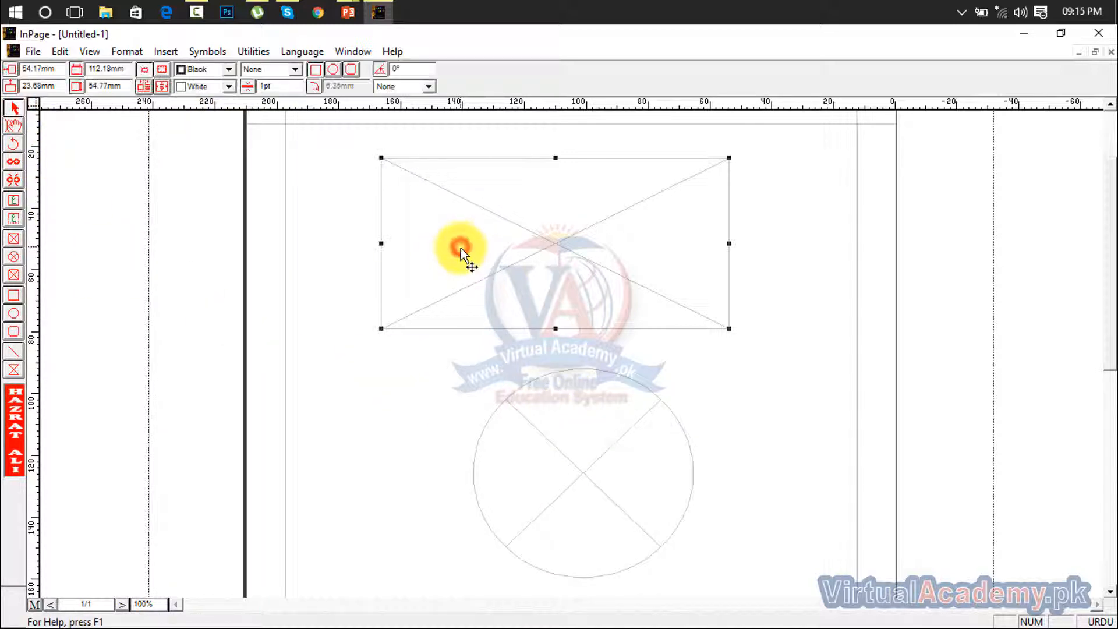
- Try the rounded rectangle shape on the circular picture box and restore its elliptical shape
click(582, 447)
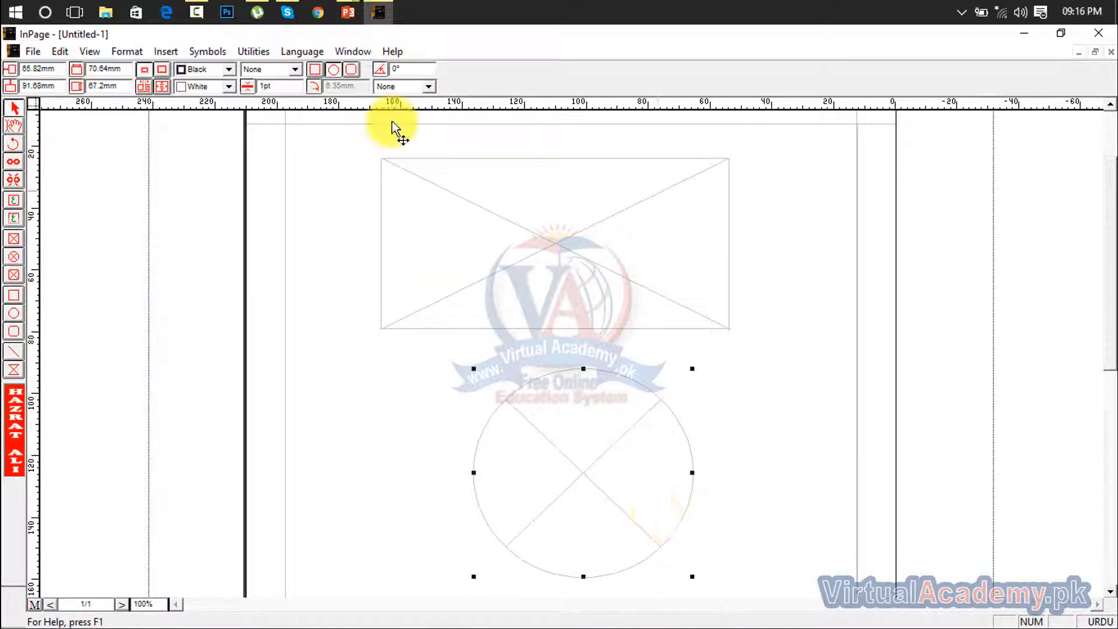
click(348, 69)
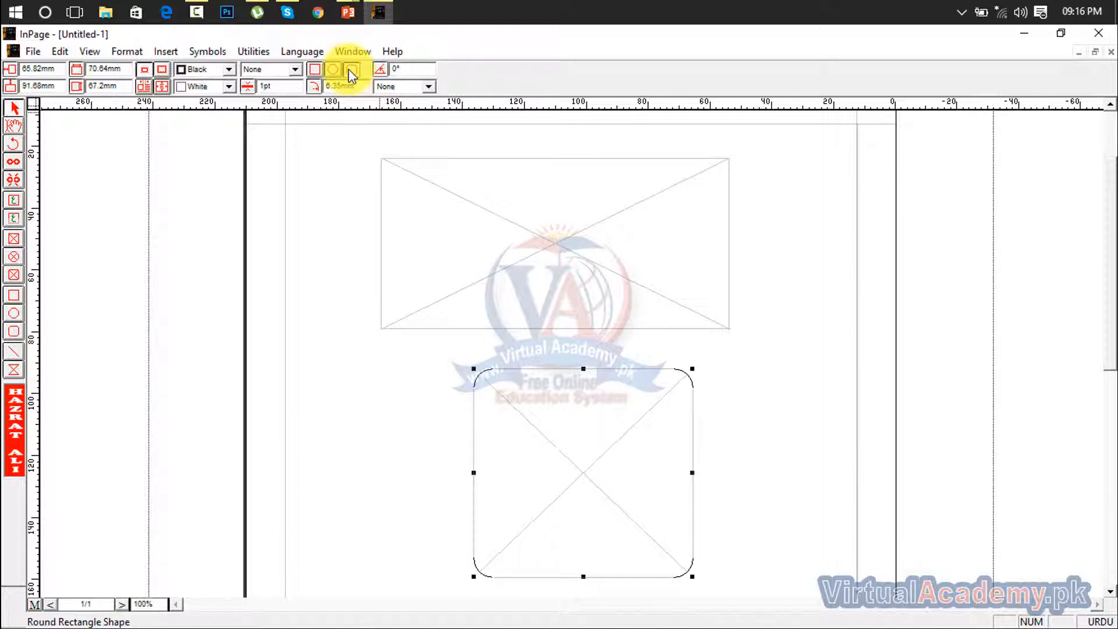
click(334, 72)
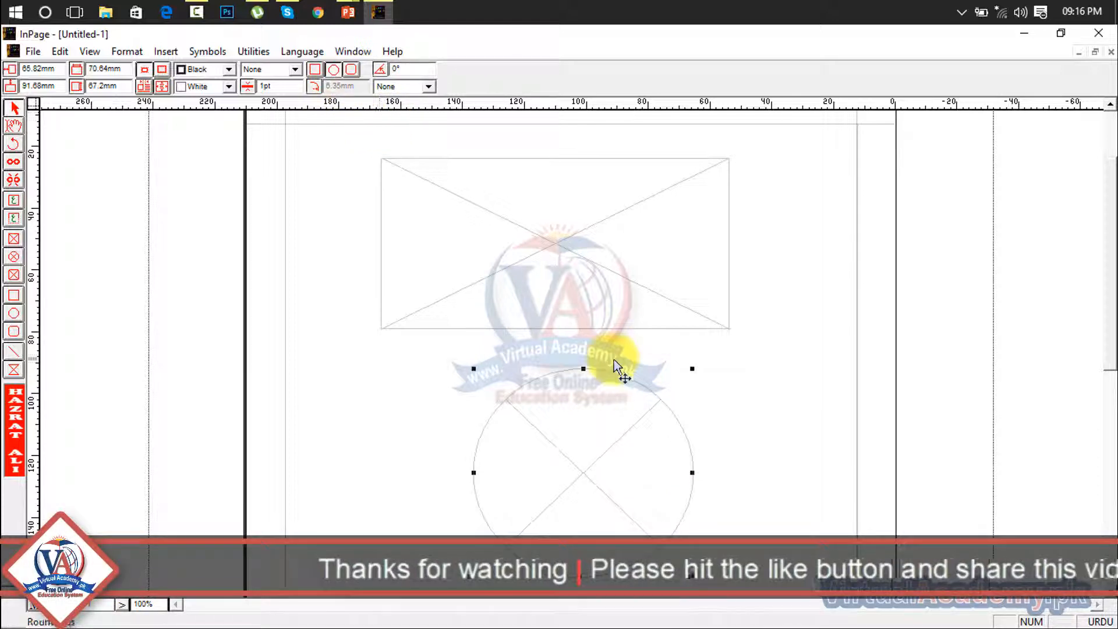
- Move the circular picture box slightly up and left, to about 70.6 mm across and 86.9 mm down
drag(589, 456, 575, 441)
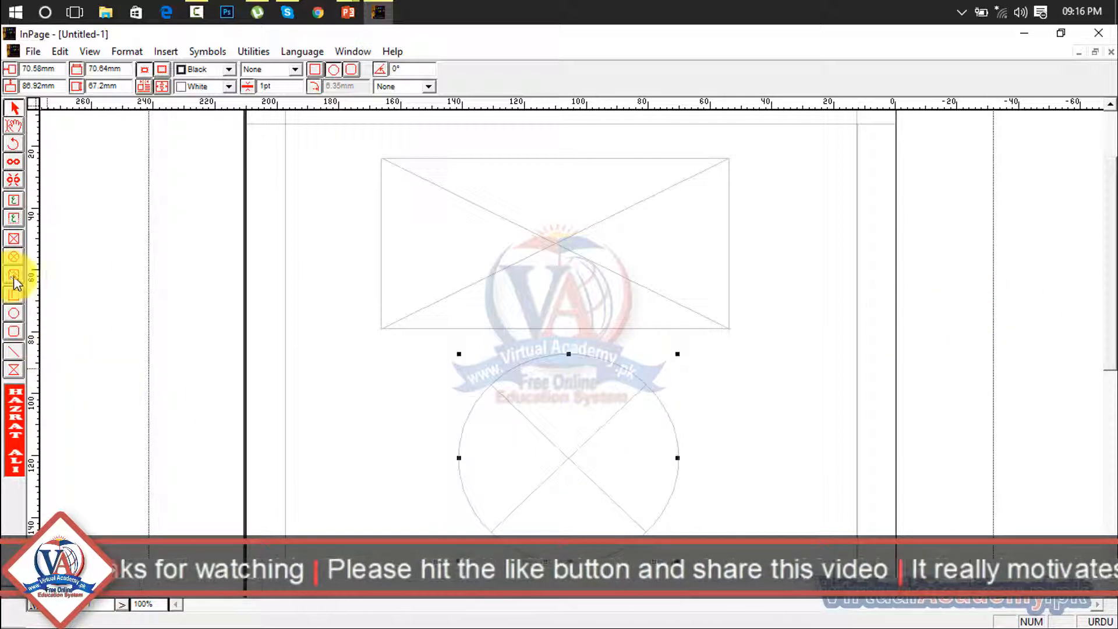
click(784, 374)
- Set the rectangular picture box's border colour to Red in its object properties
click(562, 235)
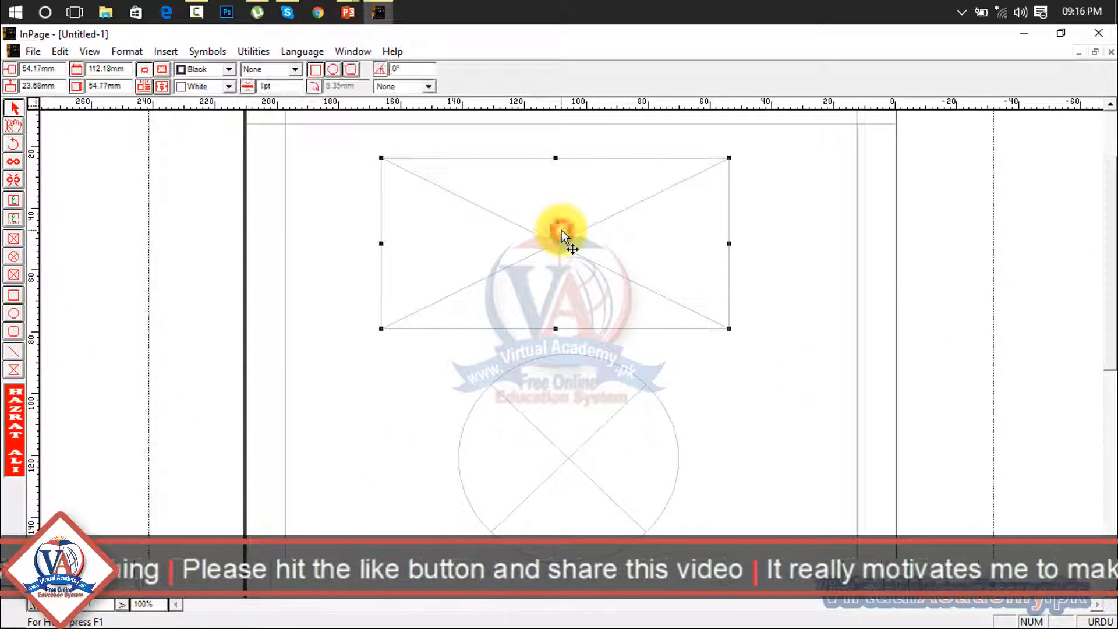
right_click(563, 236)
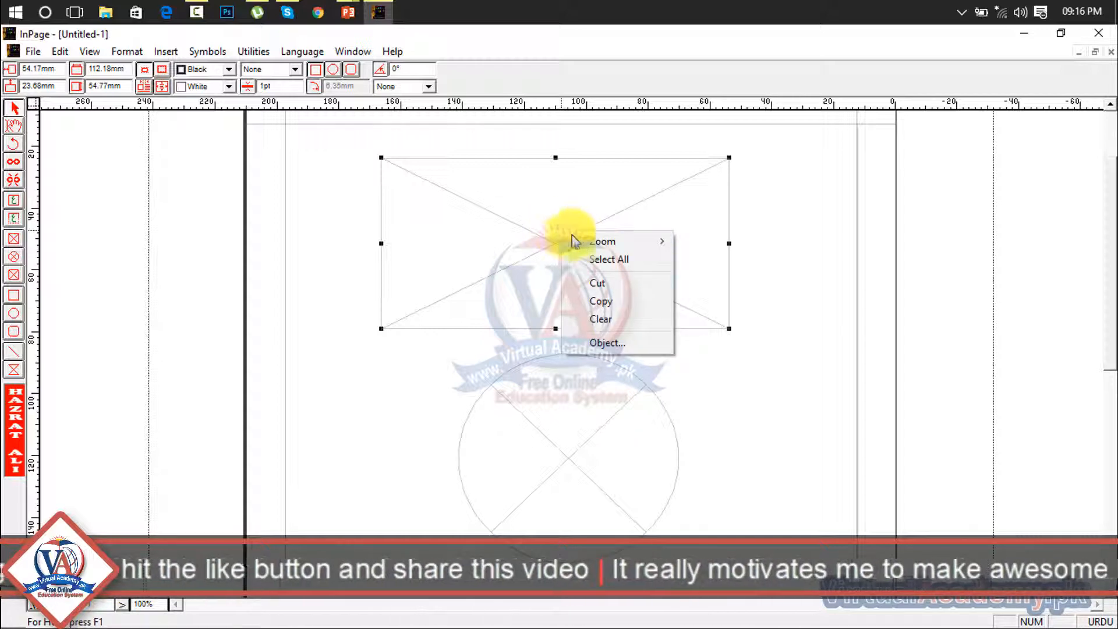
click(621, 345)
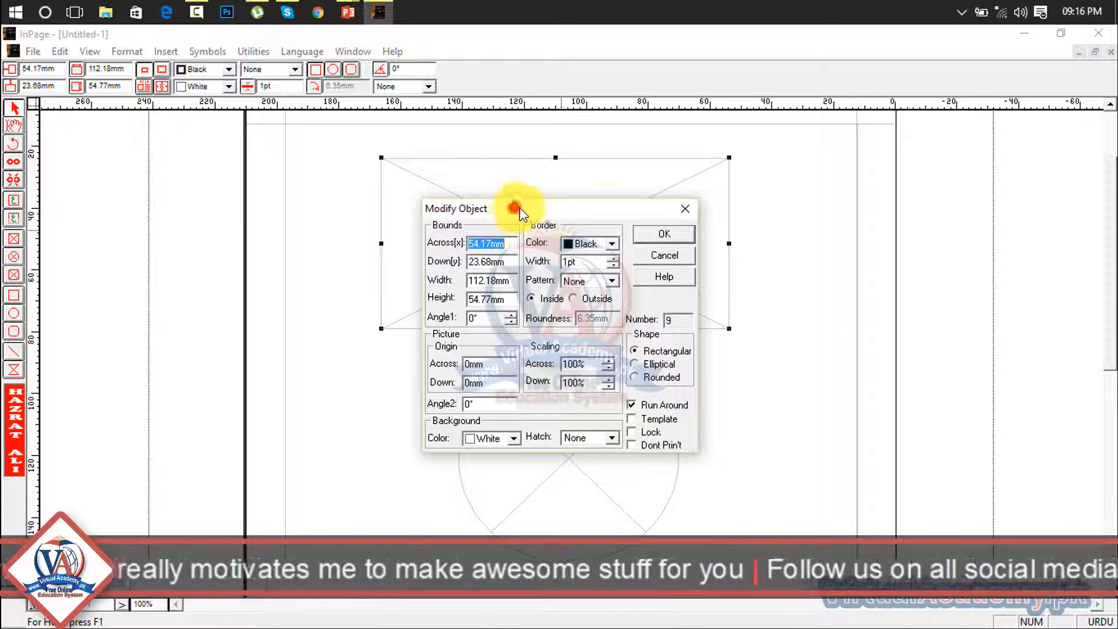
drag(520, 212, 747, 196)
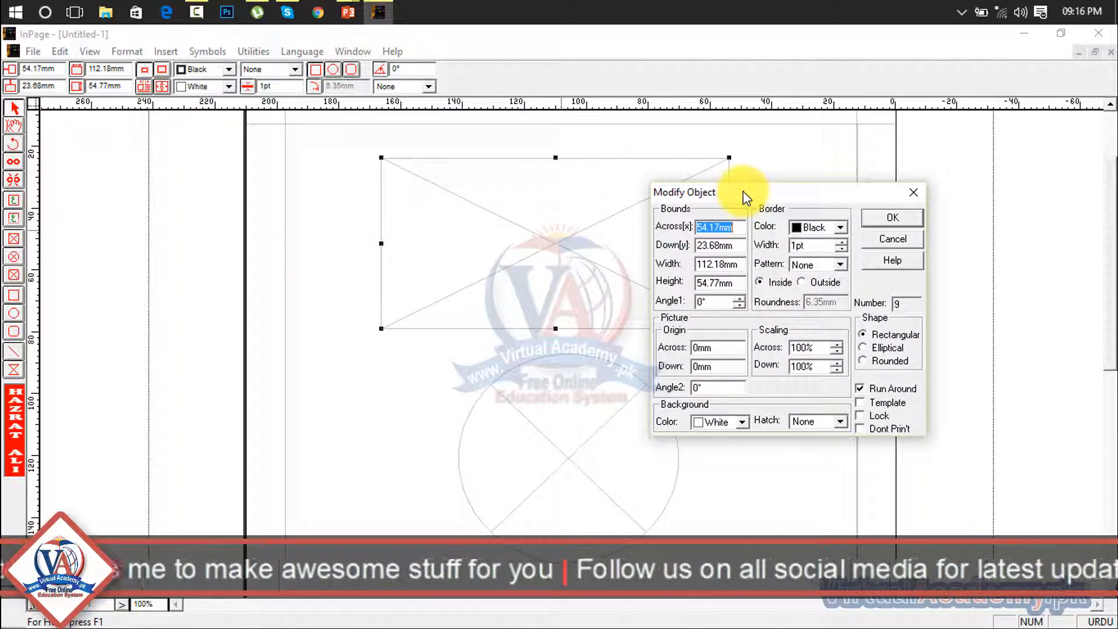
click(842, 229)
click(838, 259)
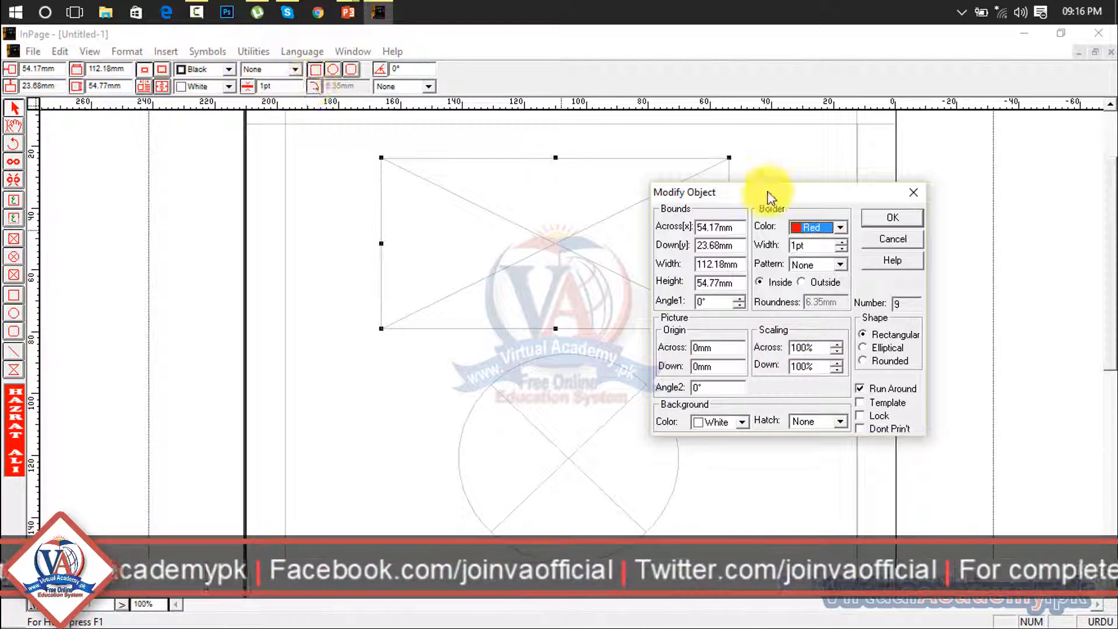
click(884, 218)
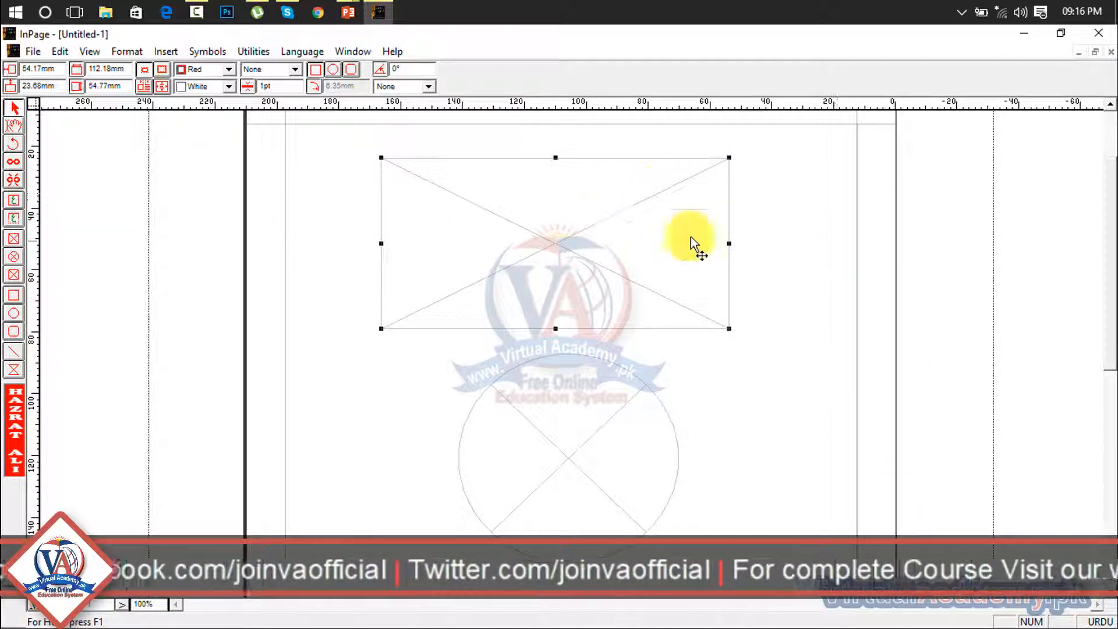
click(850, 250)
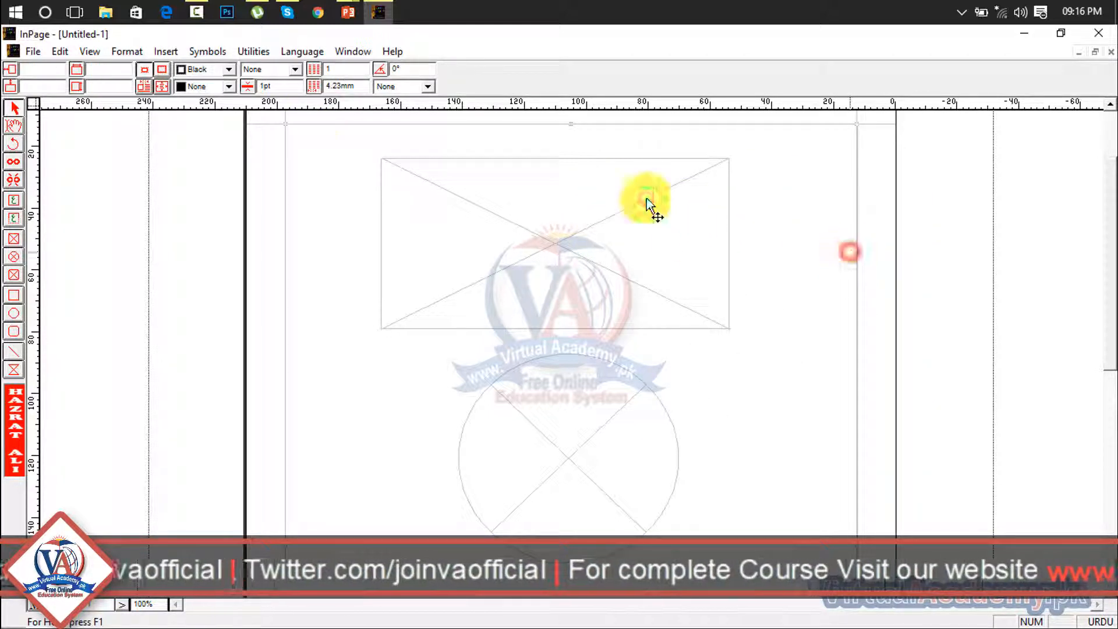
click(16, 124)
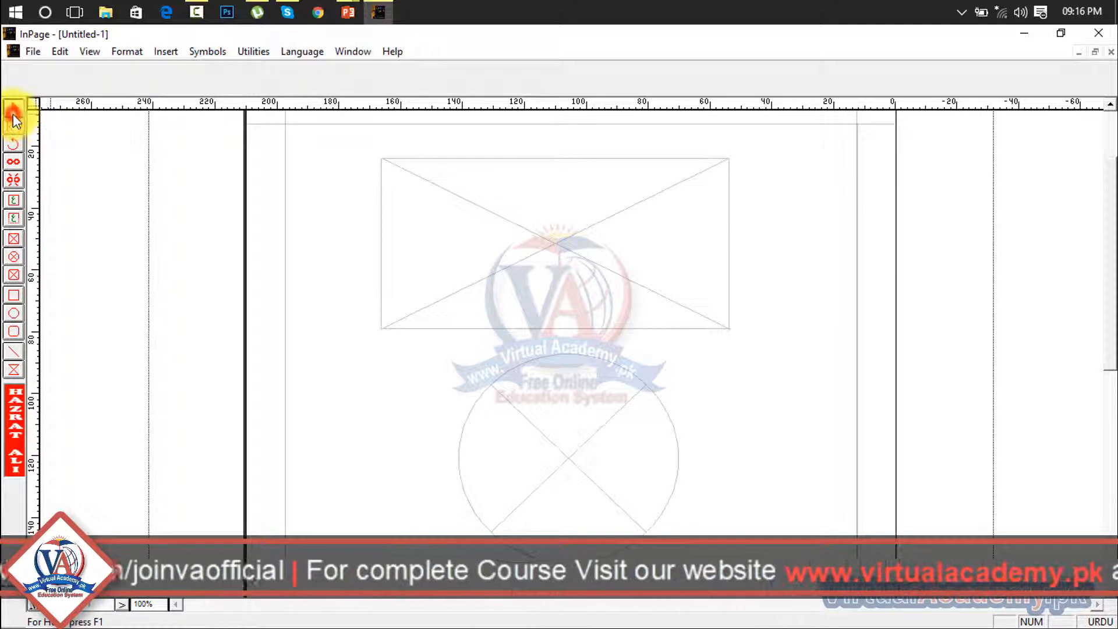
click(517, 187)
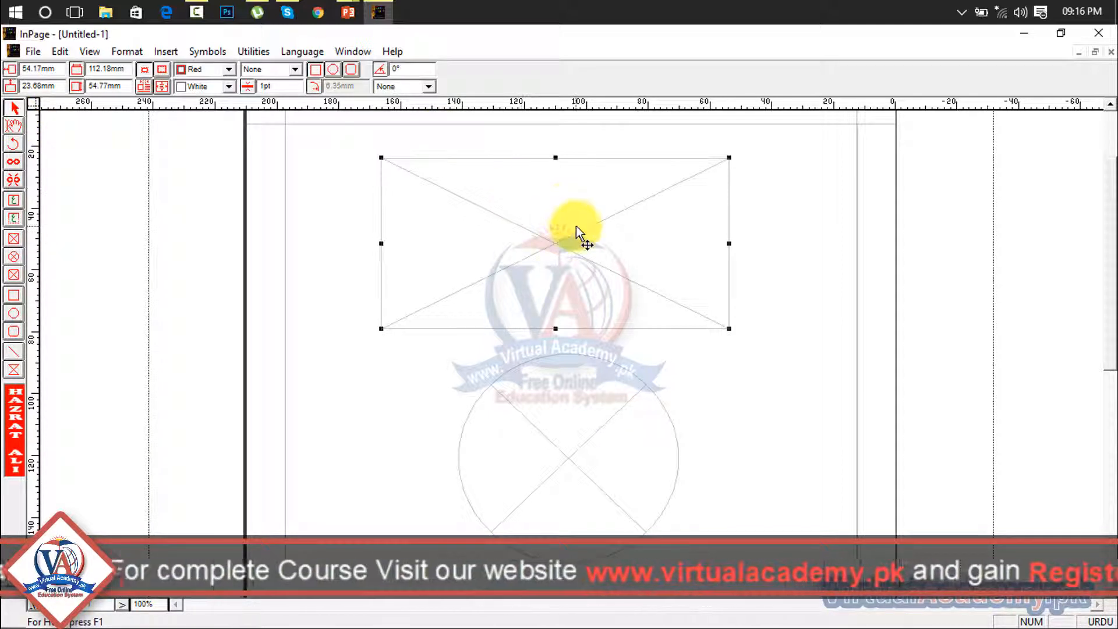
right_click(525, 211)
click(407, 237)
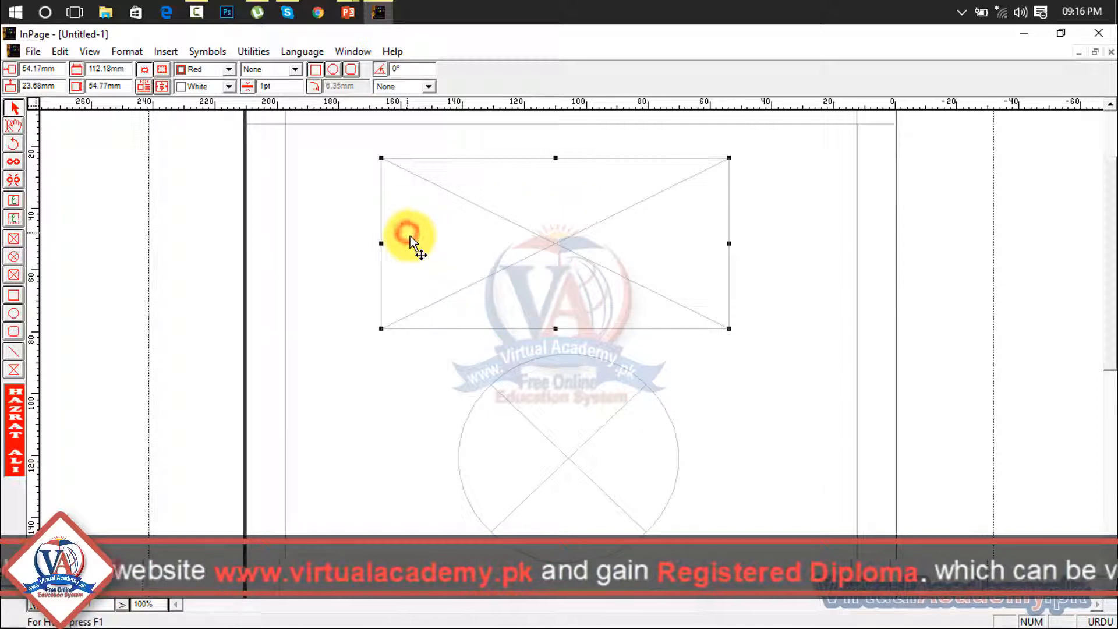
- Bring up the Import Picture dialog for the rectangular picture box and close it without choosing a file
click(13, 127)
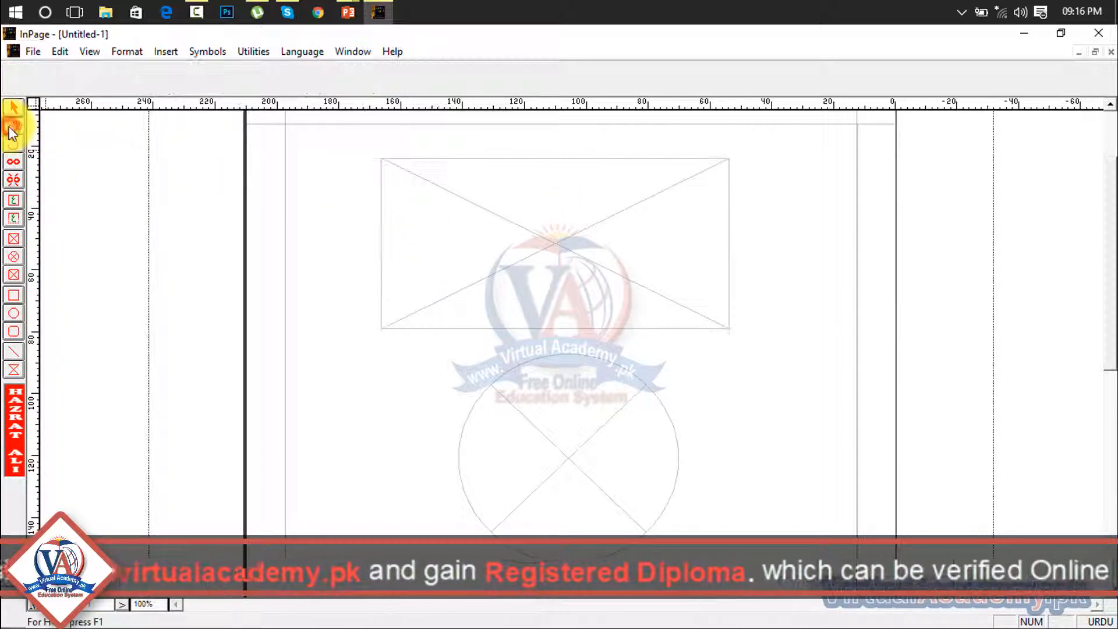
click(500, 229)
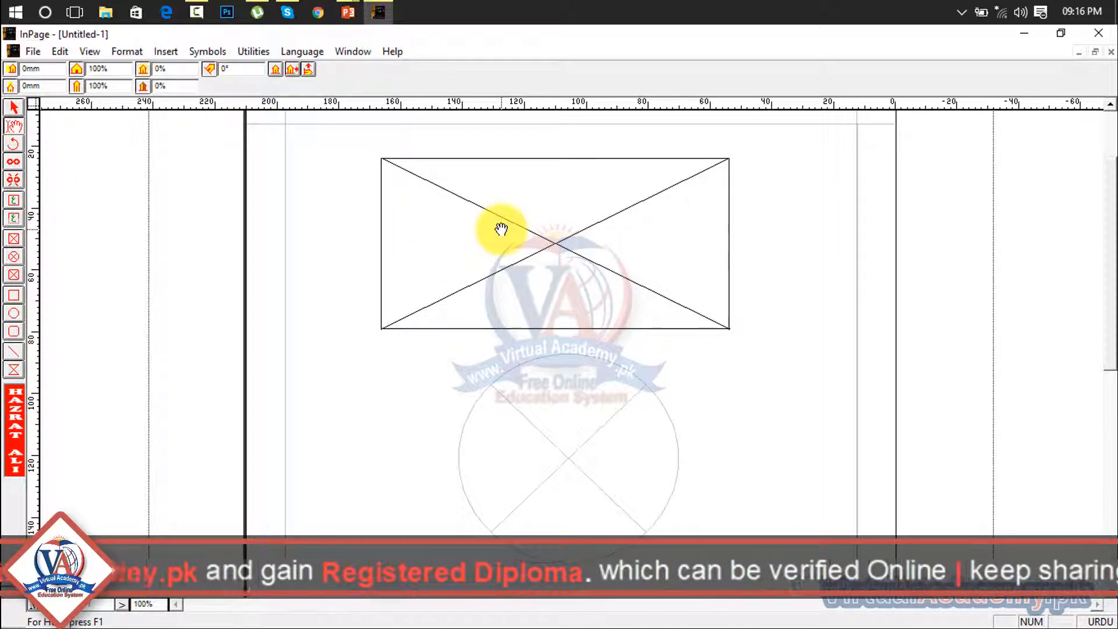
double_click(502, 229)
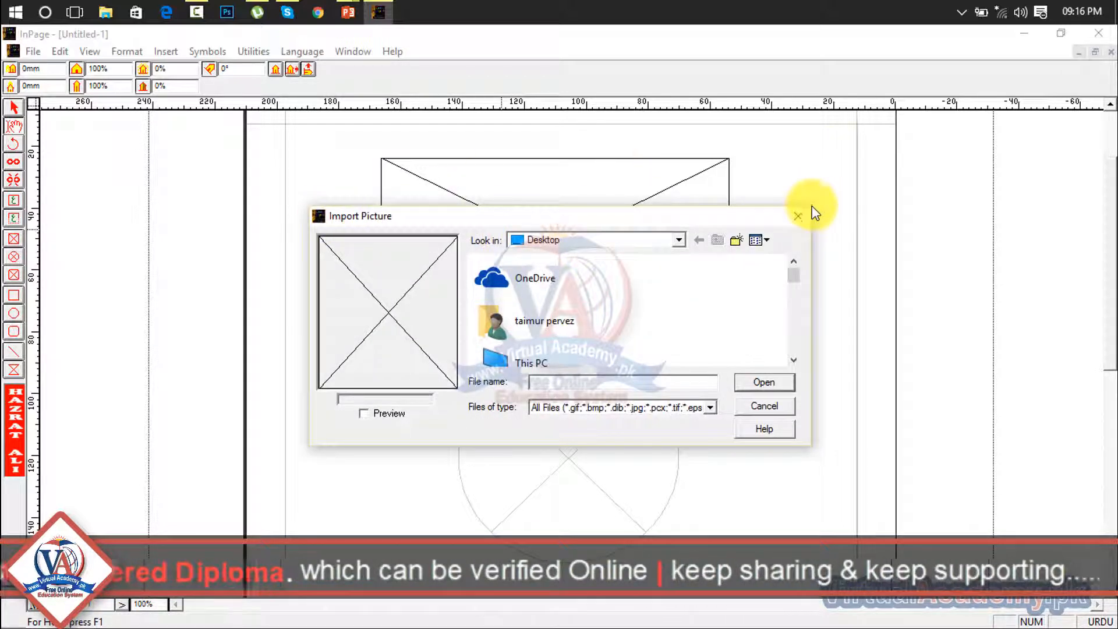
click(797, 216)
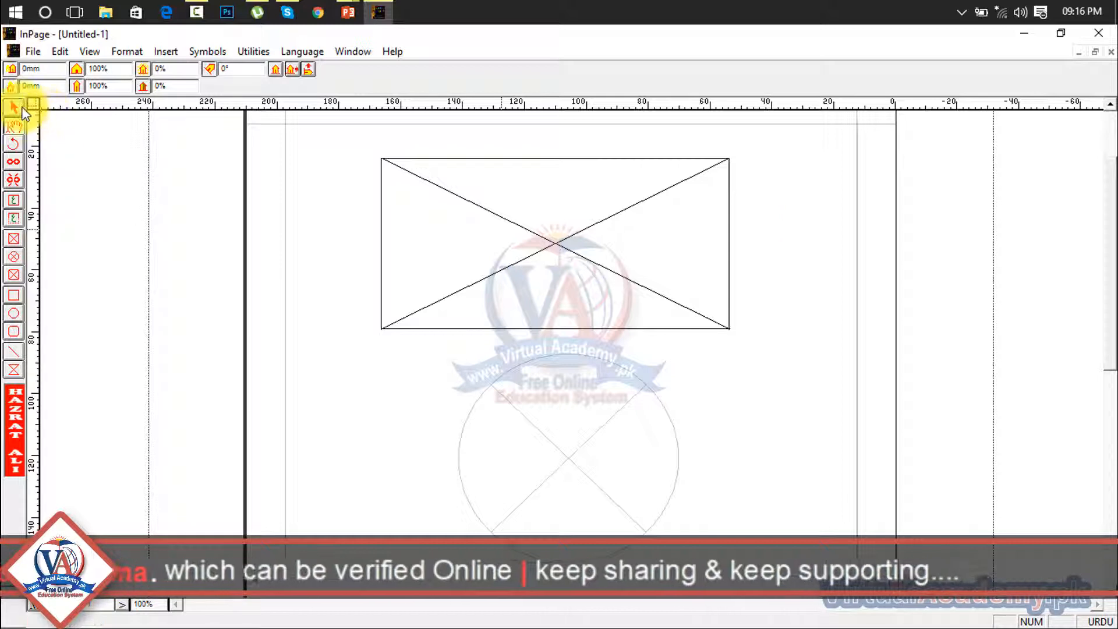
click(22, 108)
right_click(509, 192)
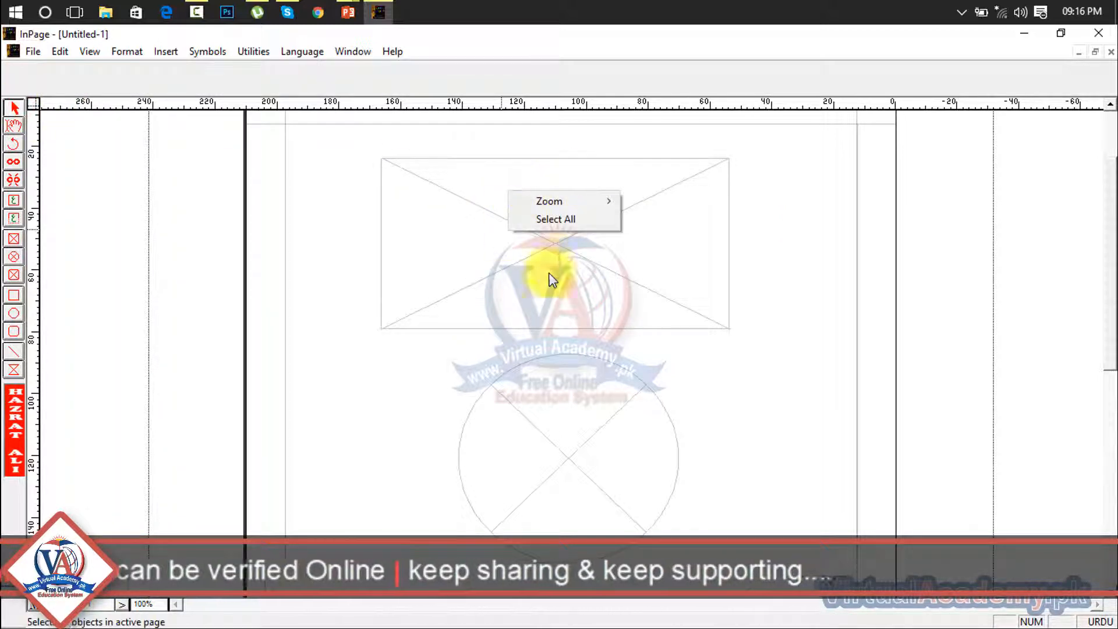
click(578, 269)
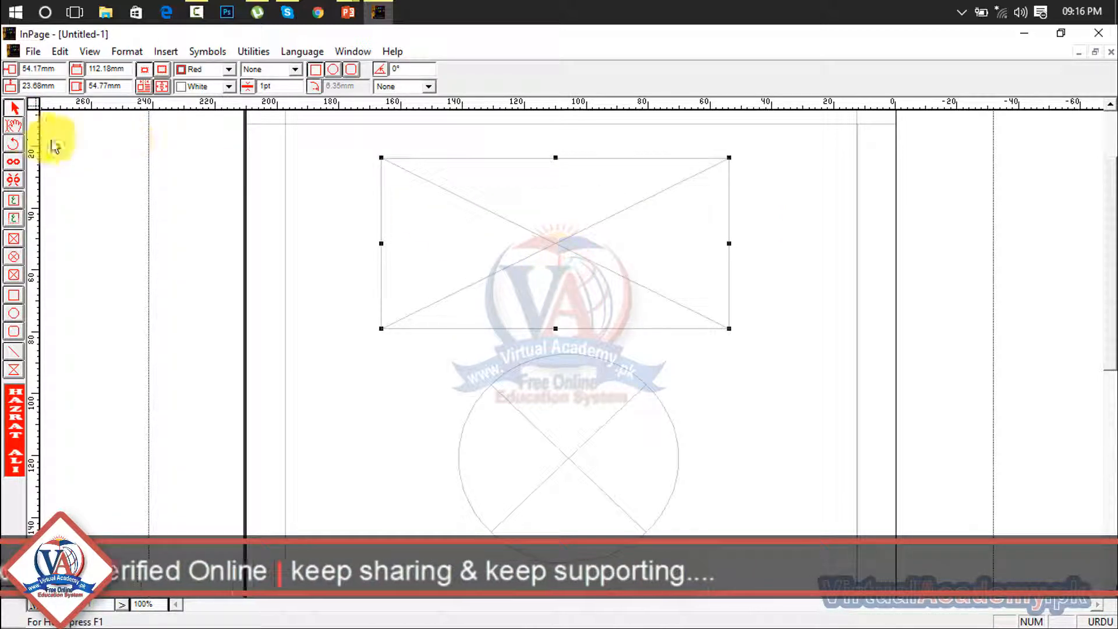
- Reopen the picture import dialog from the rectangular frame using the Hand tool and dismiss it
click(15, 127)
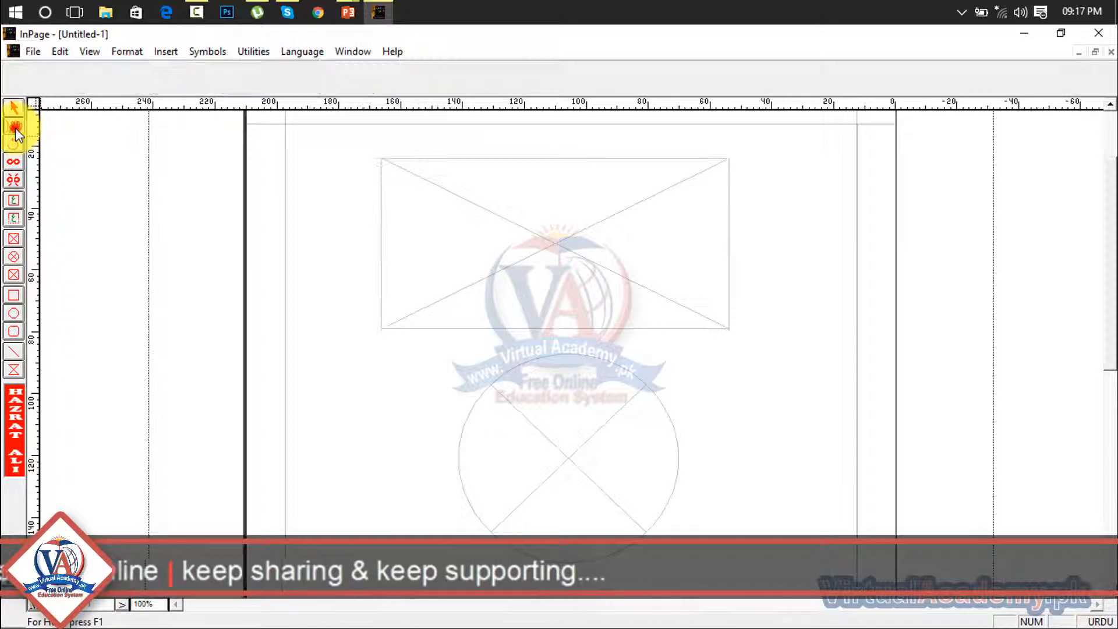
click(519, 235)
double_click(519, 235)
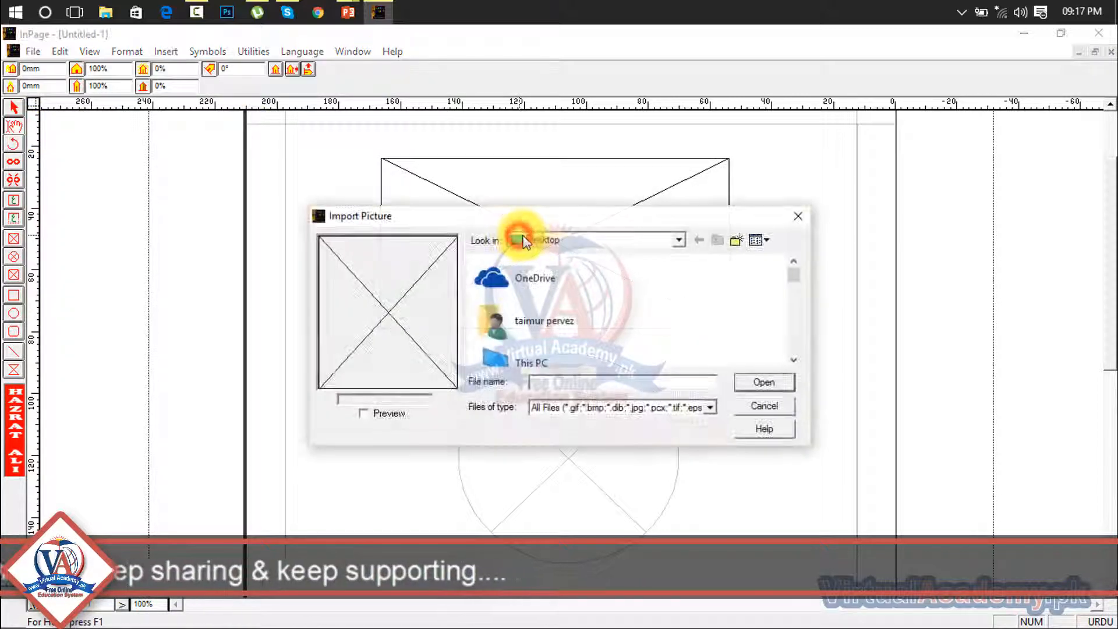
click(802, 219)
- Review the rectangular frame's context commands for Import Picture, then open its import dialog again and cancel it
right_click(483, 172)
mouse_move(499, 181)
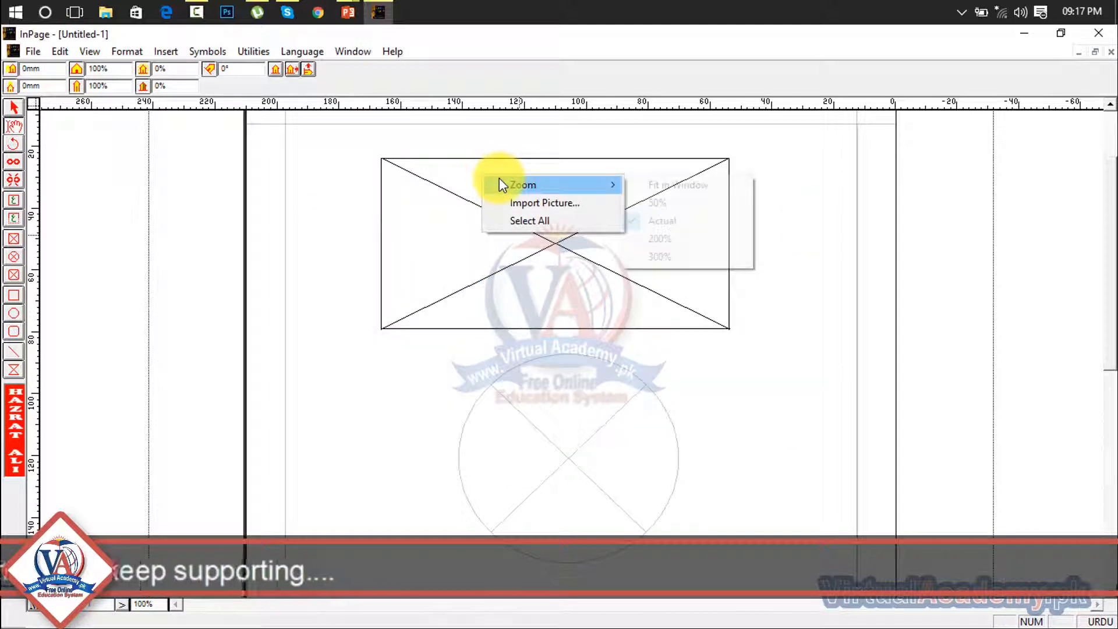
click(458, 236)
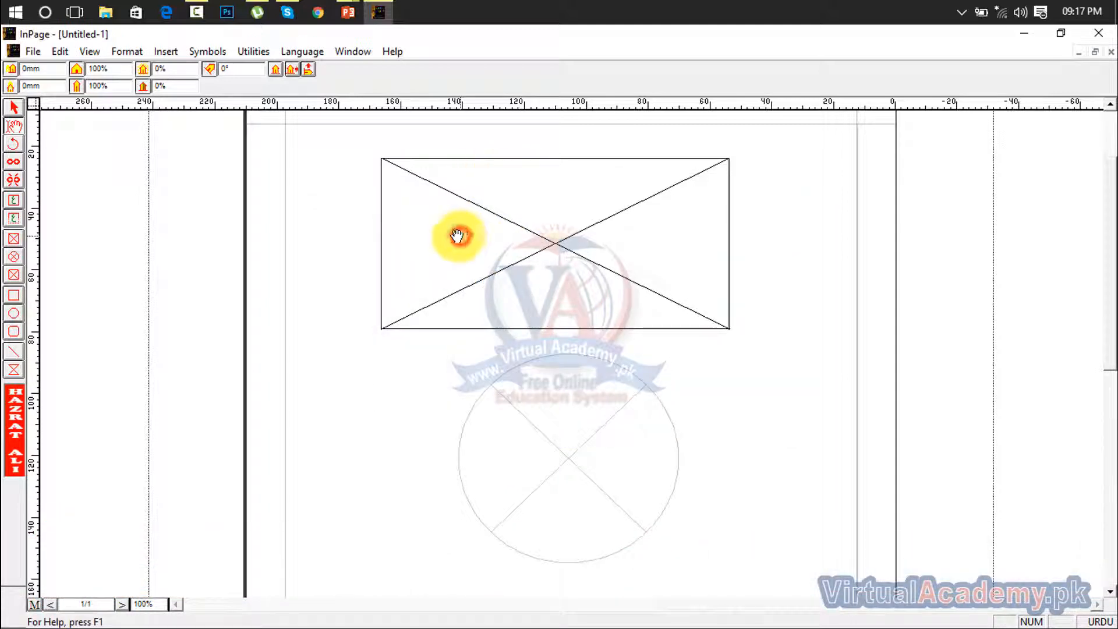
right_click(526, 231)
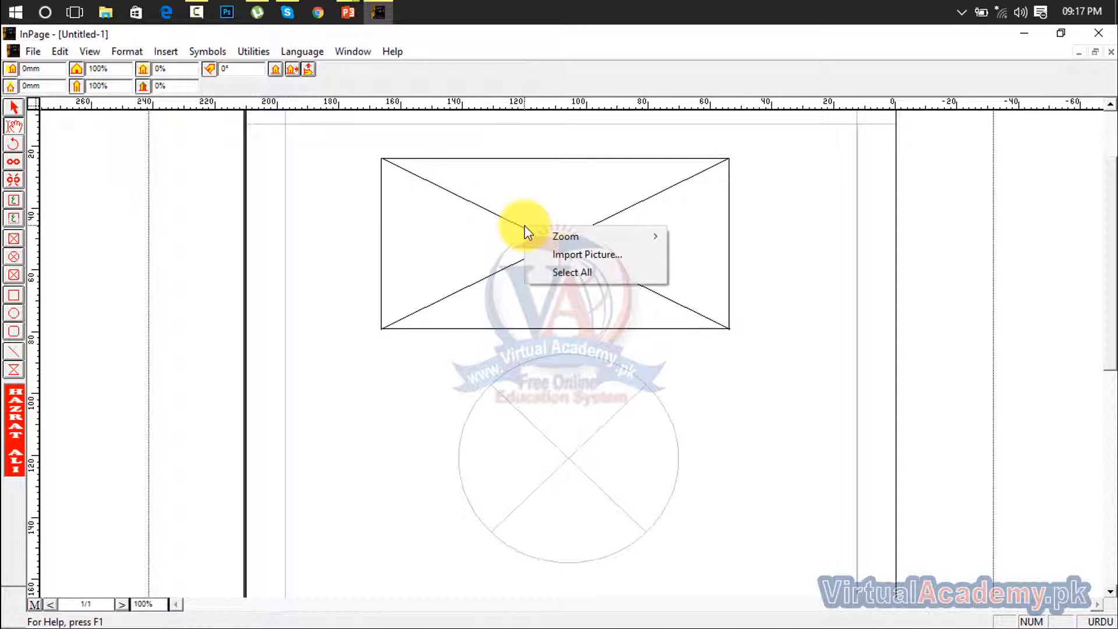
click(495, 240)
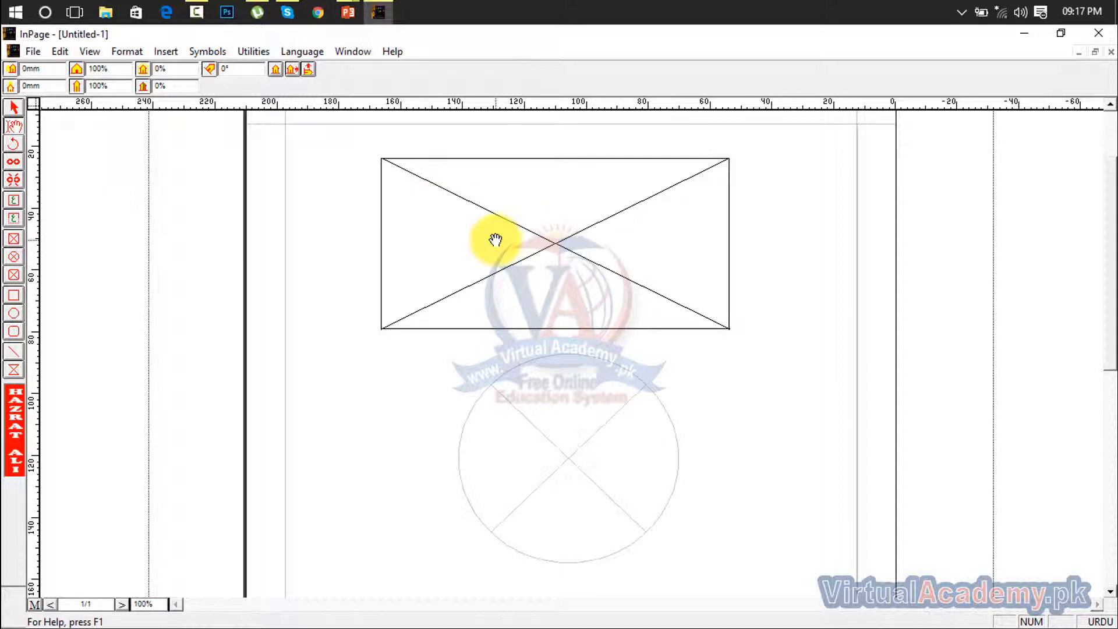
double_click(495, 240)
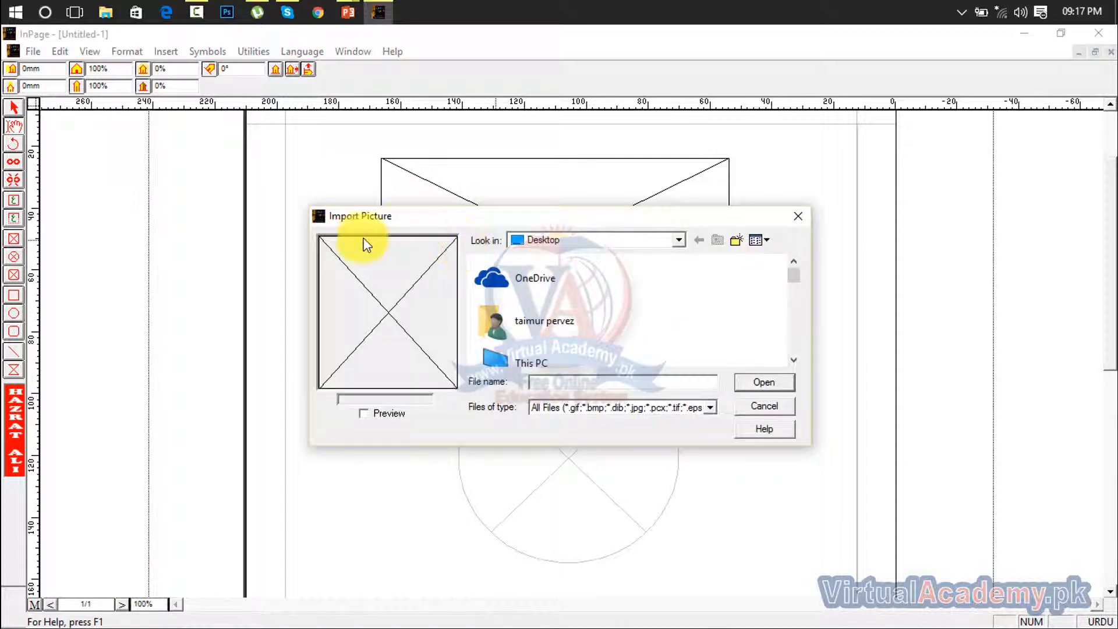
click(797, 216)
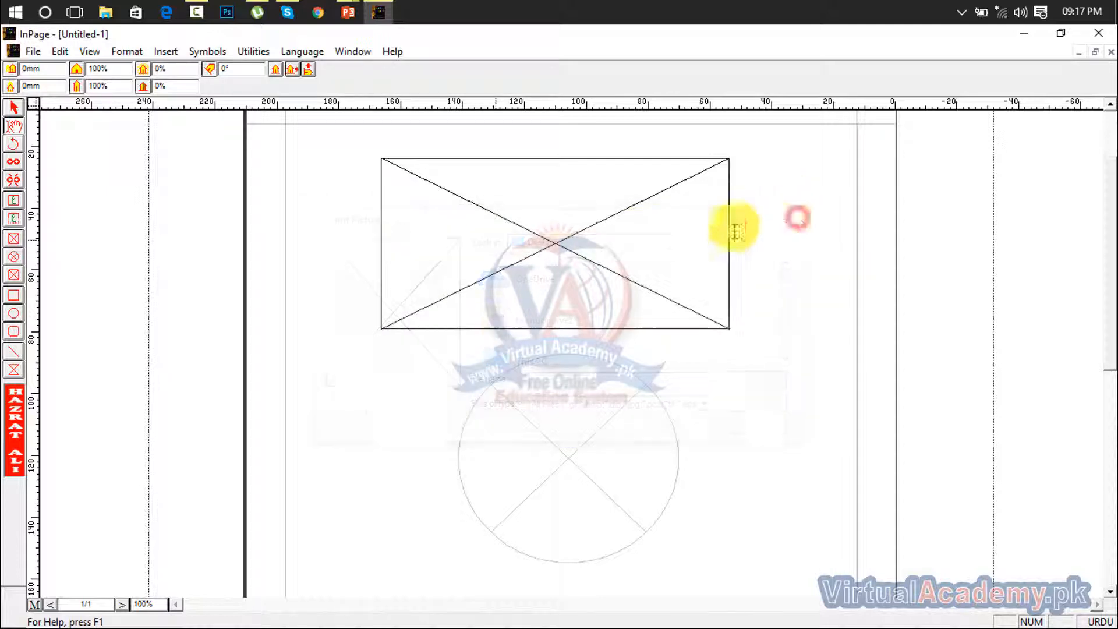
- Import madrasa from the desktop's Posting folder into the rectangular picture box and shift the image against the frame's left edge
click(36, 52)
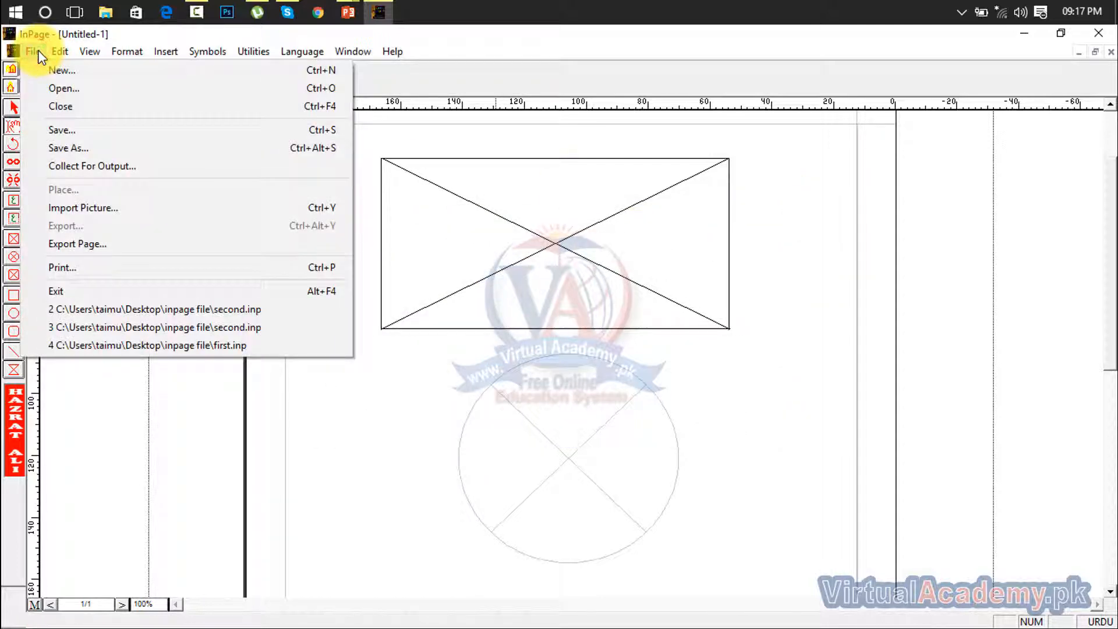
click(125, 208)
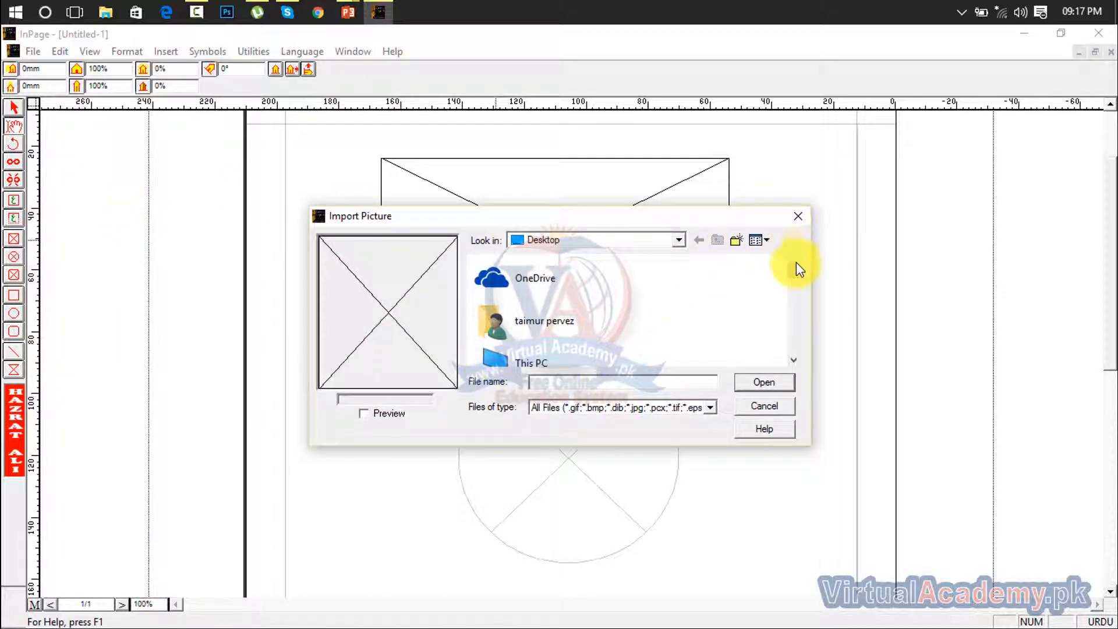
drag(795, 276, 788, 320)
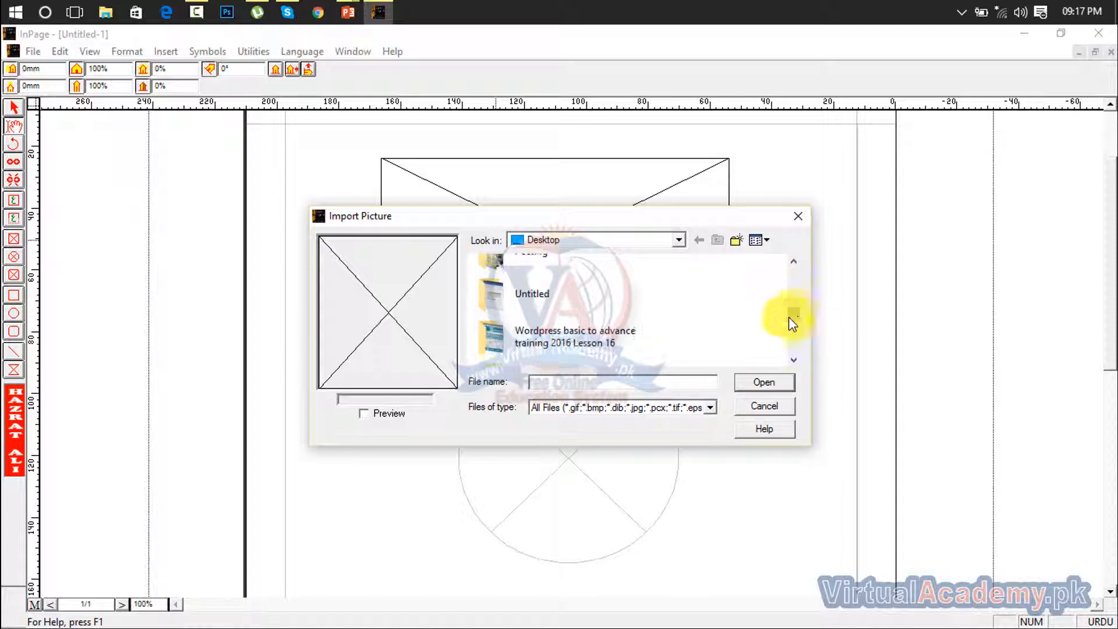
click(528, 269)
double_click(528, 269)
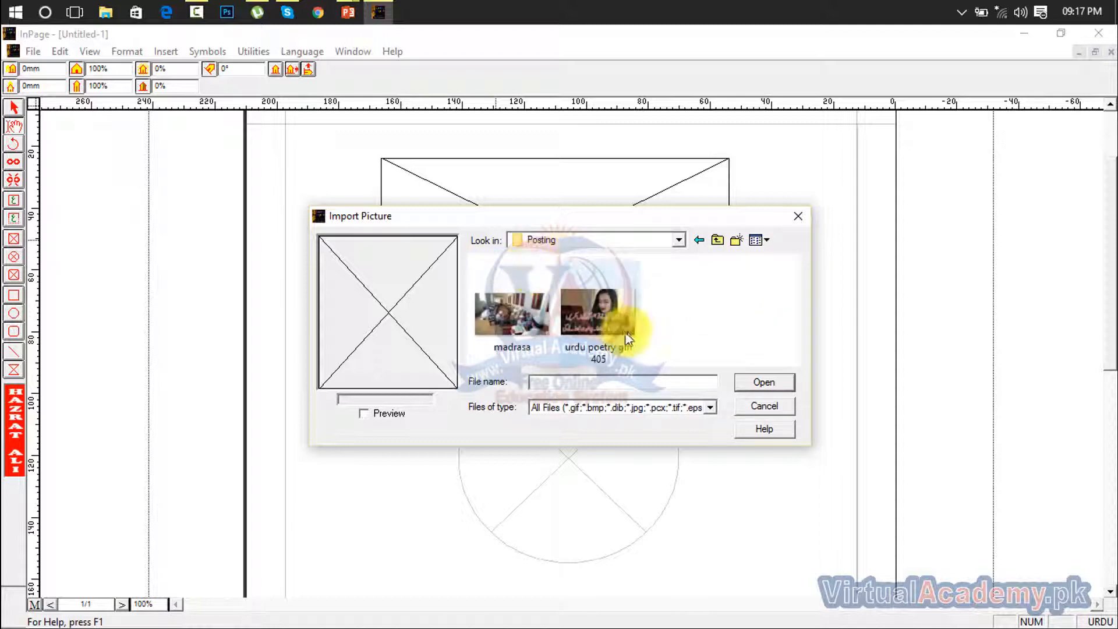
click(539, 315)
click(767, 385)
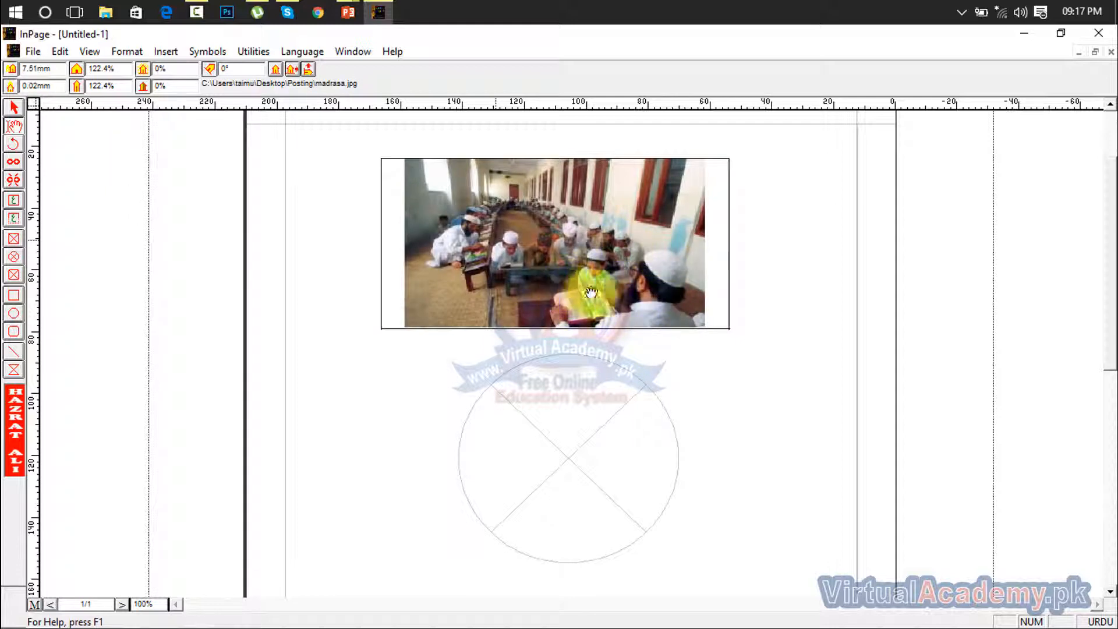
drag(604, 236, 535, 269)
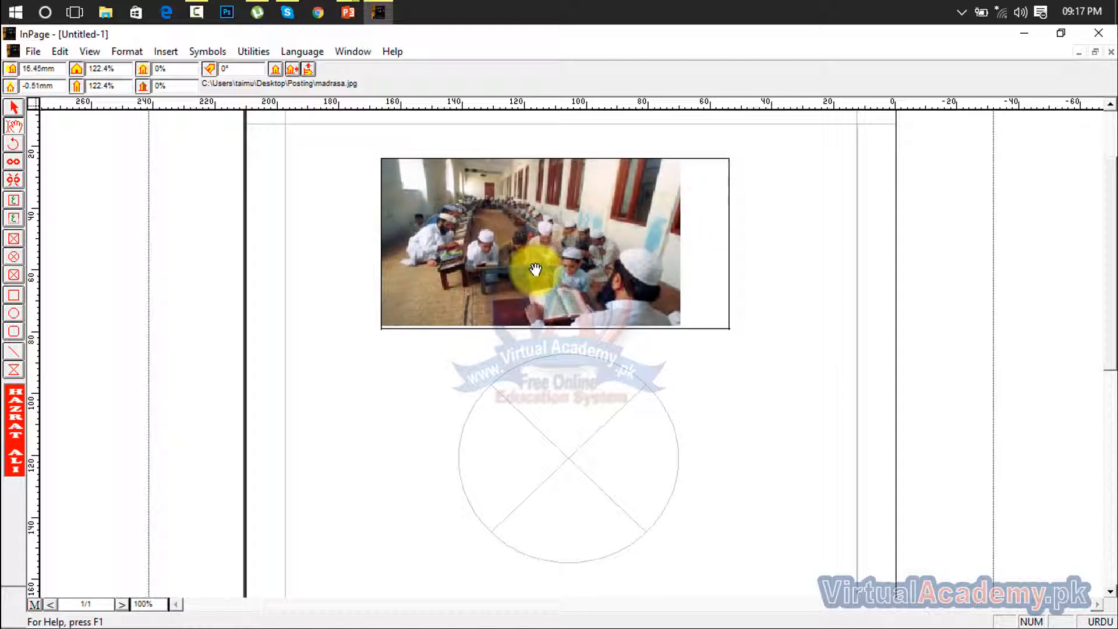
- Move the rectangular picture box farther left on the page and narrow it to about 97 mm wide
click(16, 109)
mouse_move(480, 239)
mouse_down()
mouse_move(600, 254)
mouse_move(456, 262)
mouse_move(492, 251)
mouse_move(462, 236)
mouse_up()
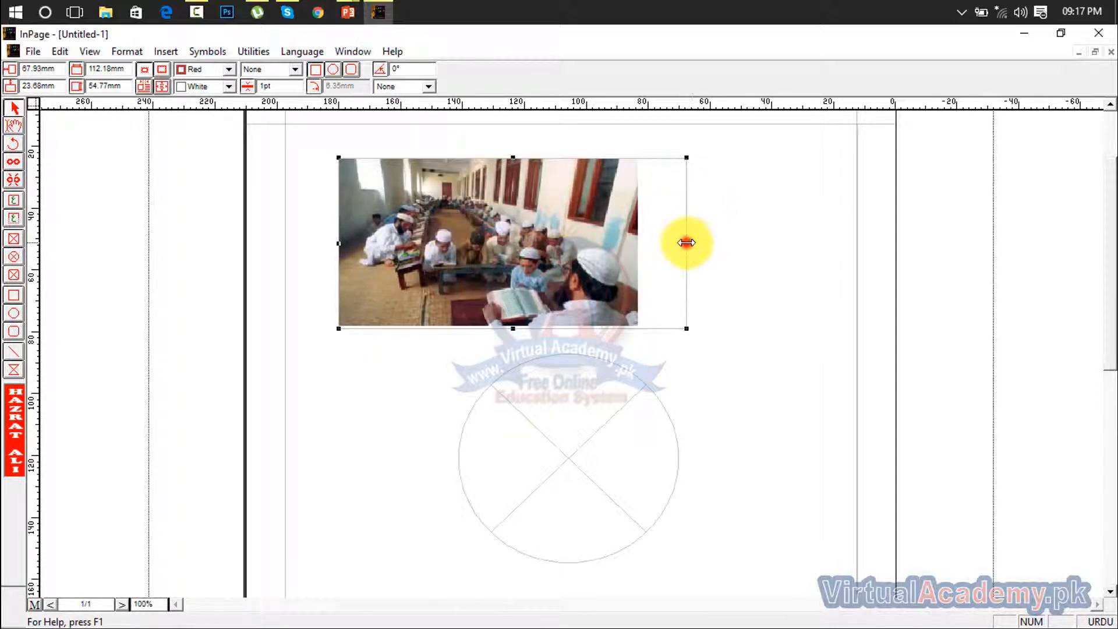
drag(687, 243, 639, 243)
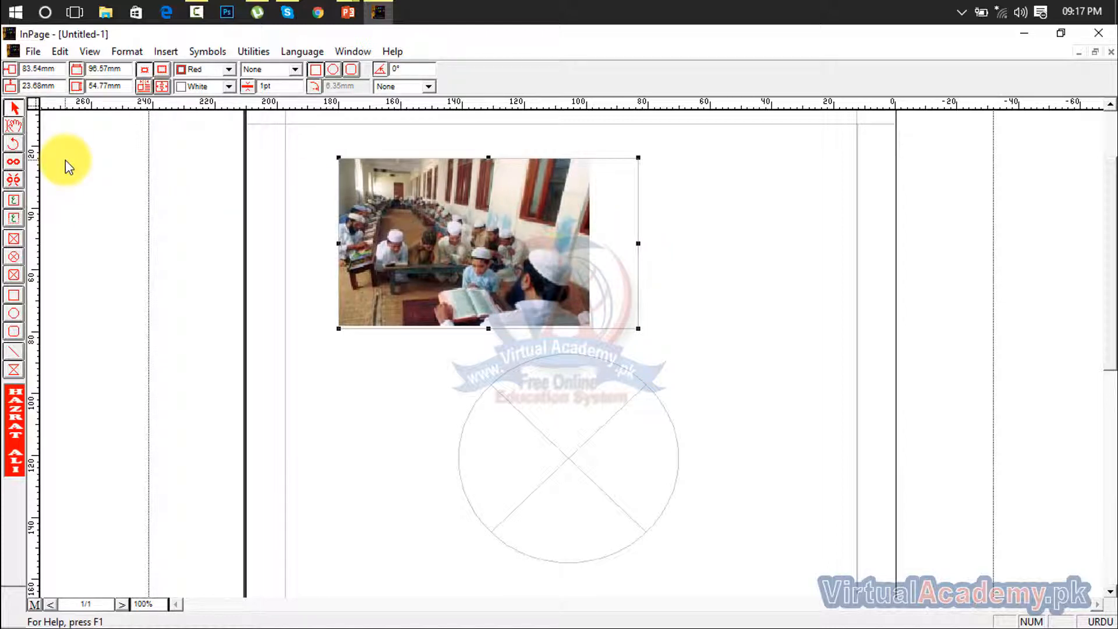
- Reposition the madrasa picture inside its narrowed frame with the Hand tool so that it fills the box
click(16, 126)
click(362, 204)
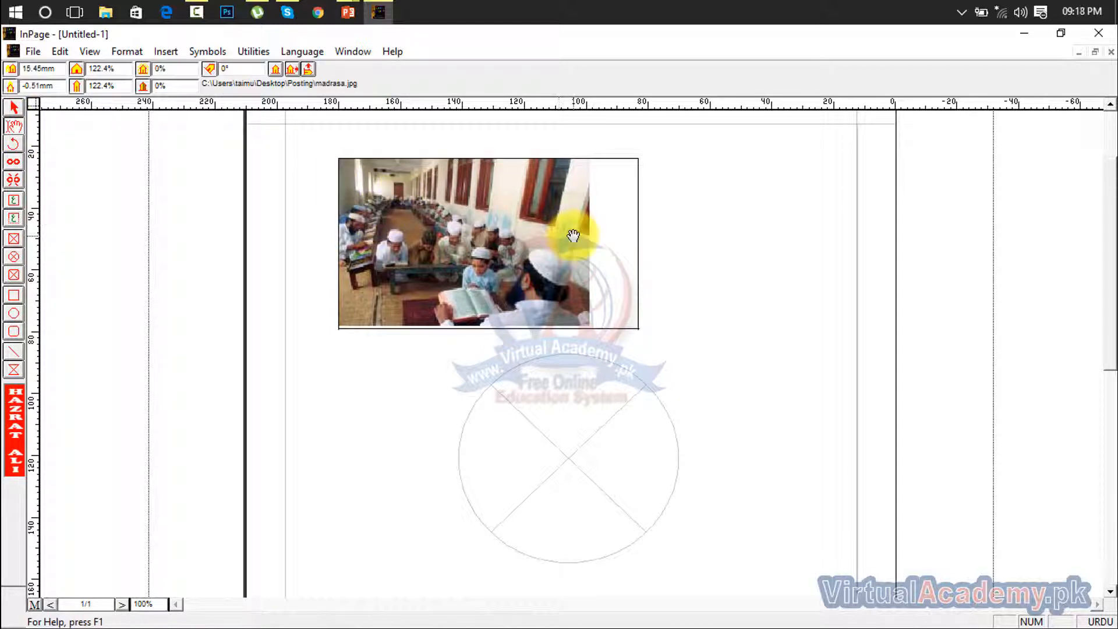
drag(564, 239, 612, 241)
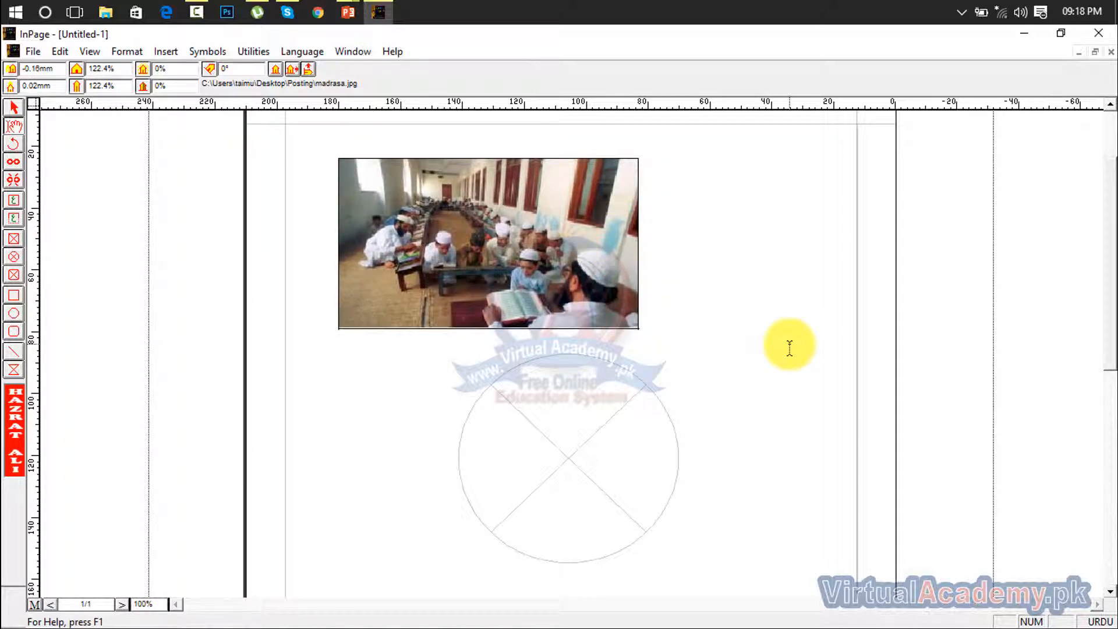
- Import urdu poetry girl 405 into the elliptical picture box and shift the image up to the ellipse's upper edge
click(605, 442)
double_click(605, 443)
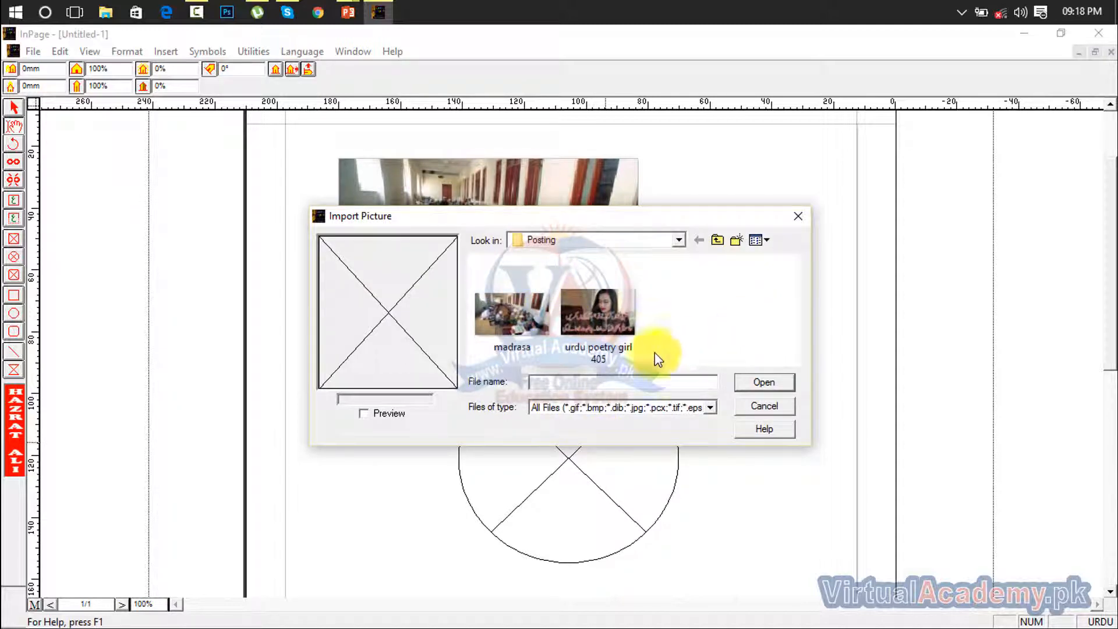
double_click(618, 306)
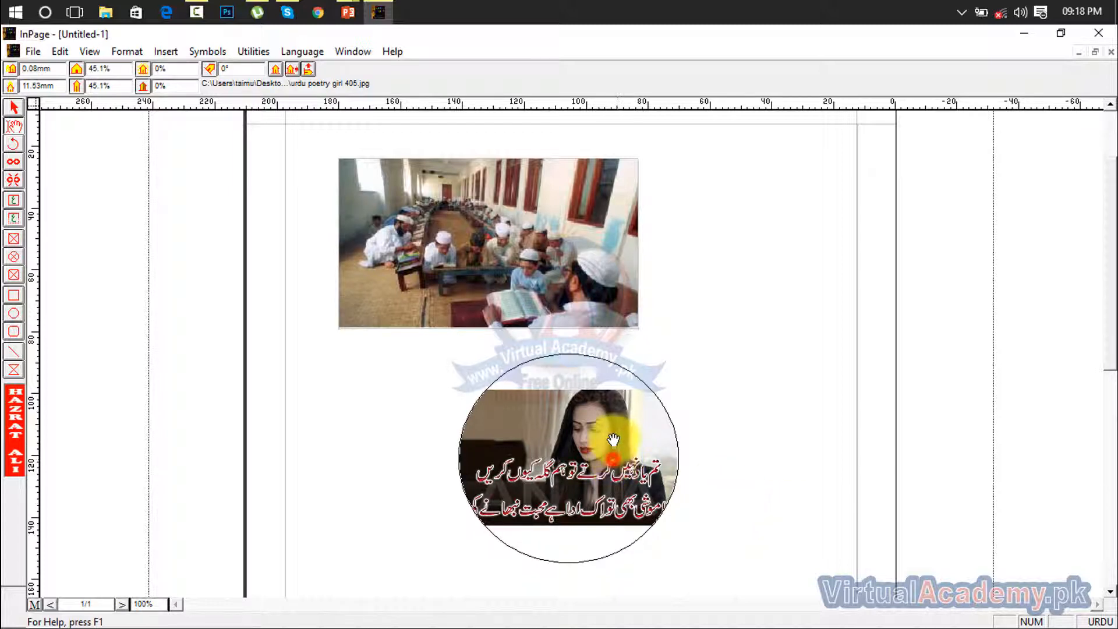
drag(624, 457, 606, 415)
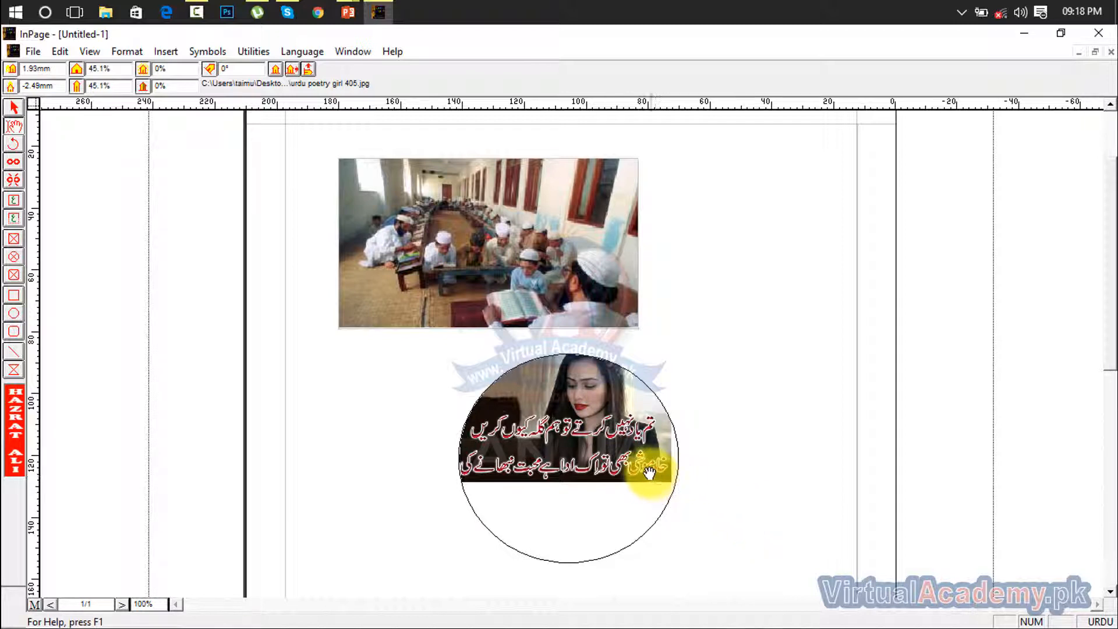
drag(643, 460, 648, 465)
- Move the elliptical picture box down to about 93 mm on the page, then check its object properties without changes
click(14, 107)
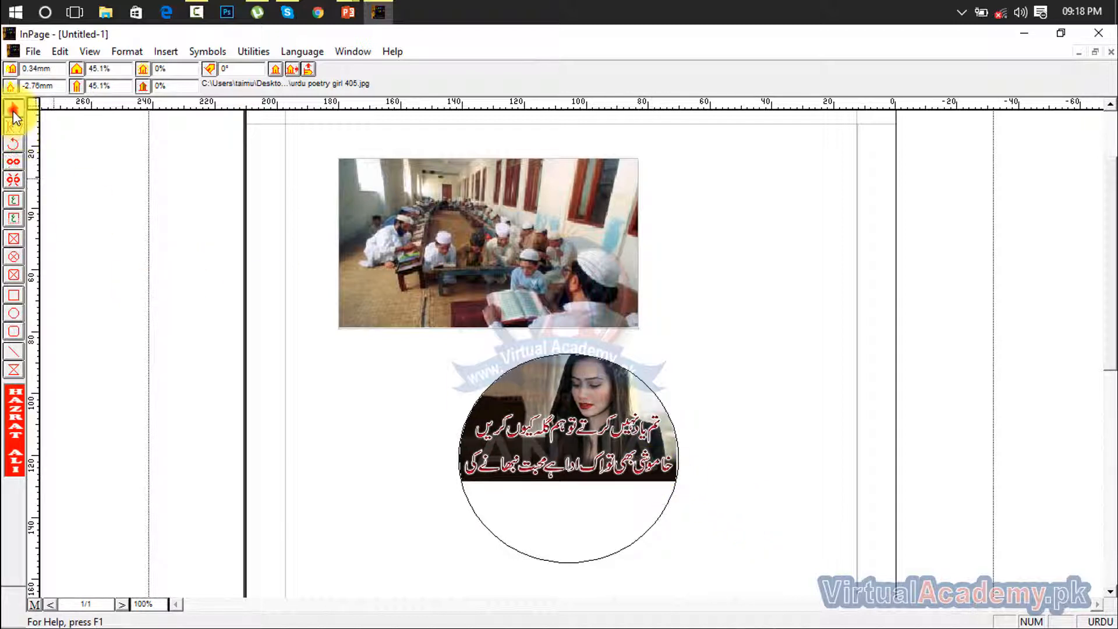
click(446, 403)
click(585, 501)
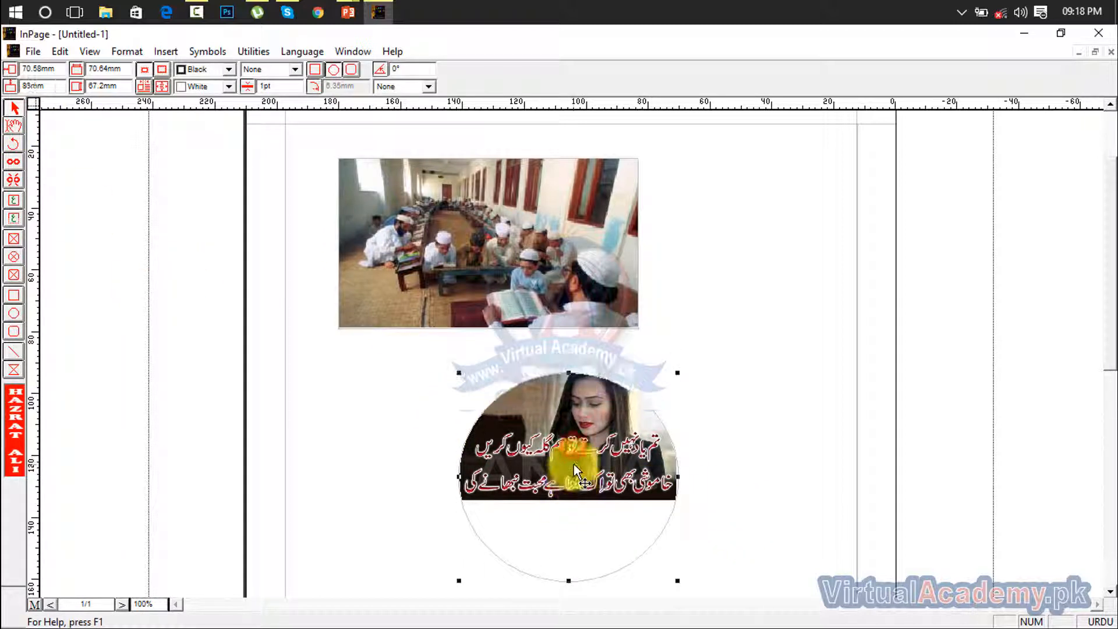
double_click(574, 464)
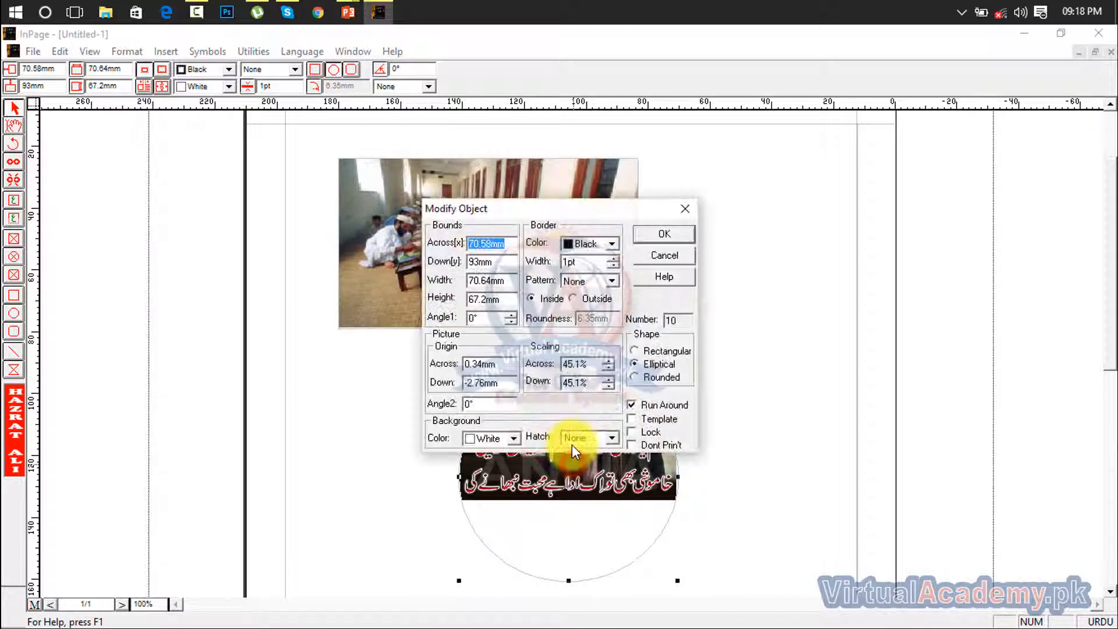
click(685, 210)
- Adjust the position of the picture inside the elliptical box slightly with the Hand tool
click(14, 125)
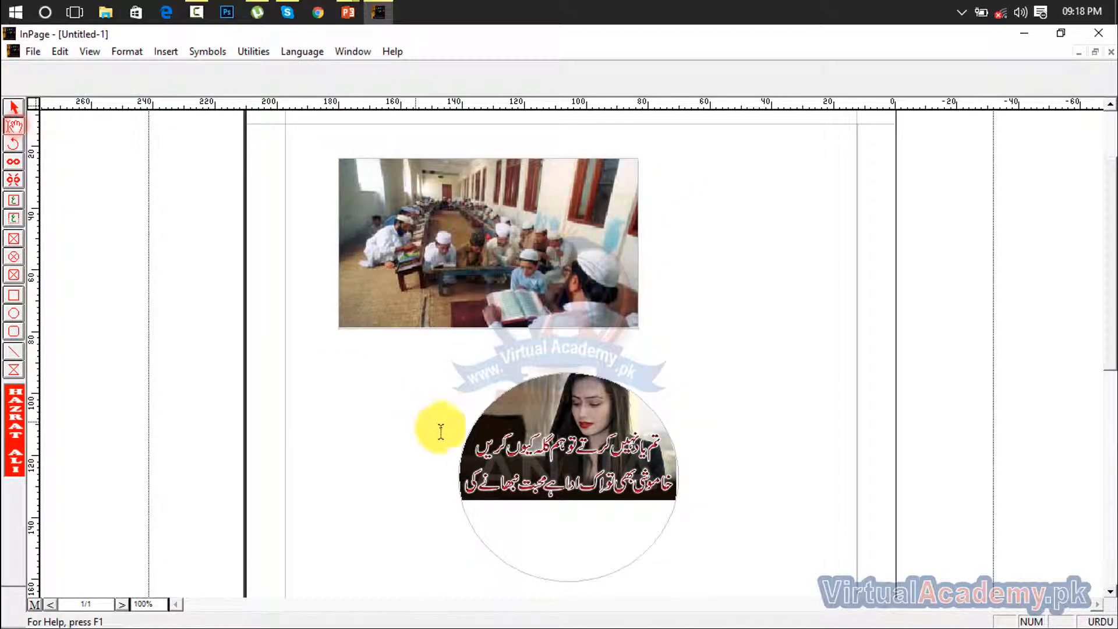
click(570, 510)
drag(570, 508, 564, 464)
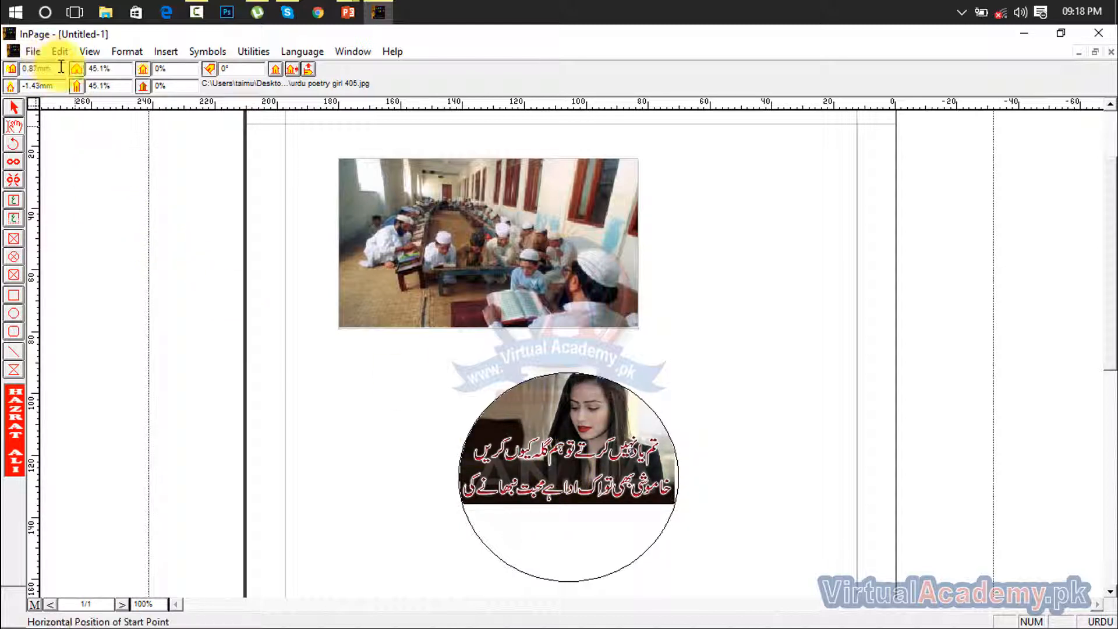
- Set the elliptical box picture's horizontal start position to 1 mm, then 5 mm, and shift the image back by hand
drag(49, 68, 5, 70)
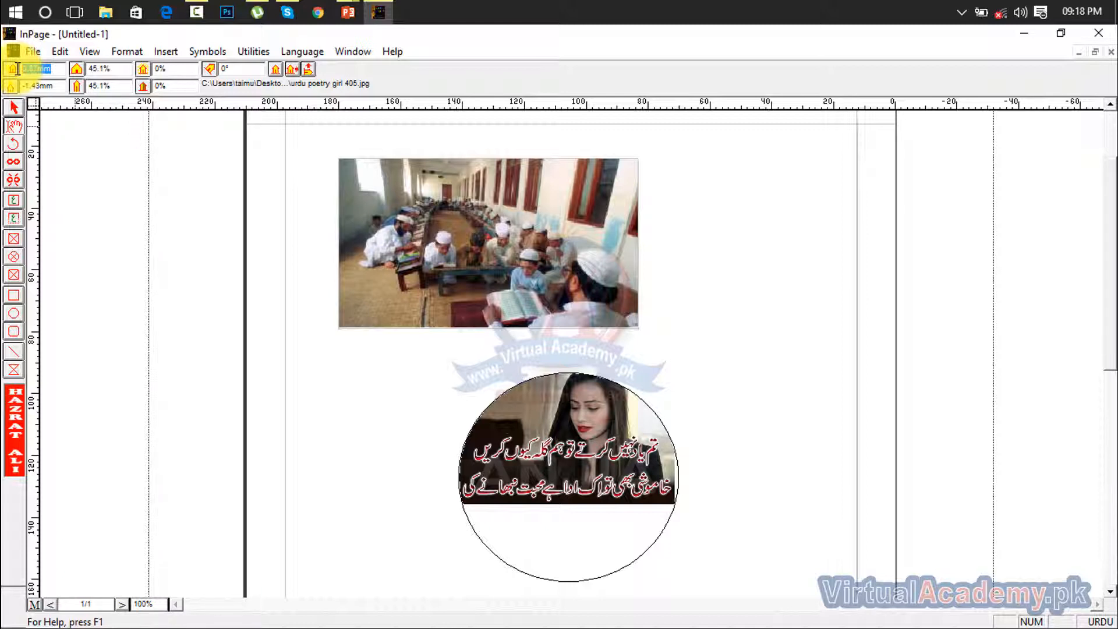
key(Return)
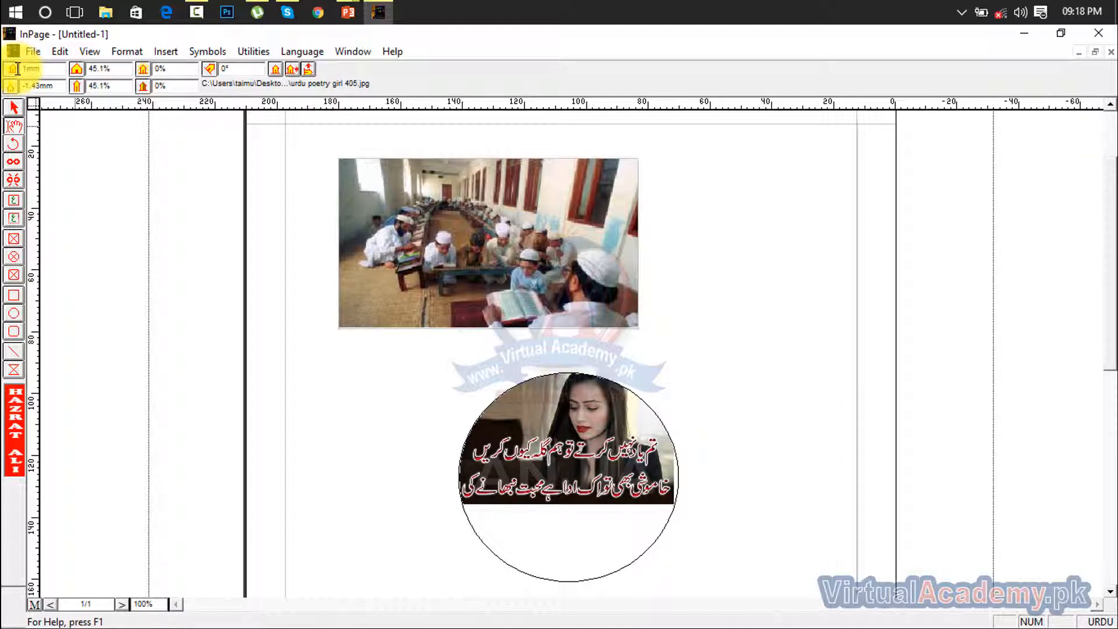
double_click(56, 69)
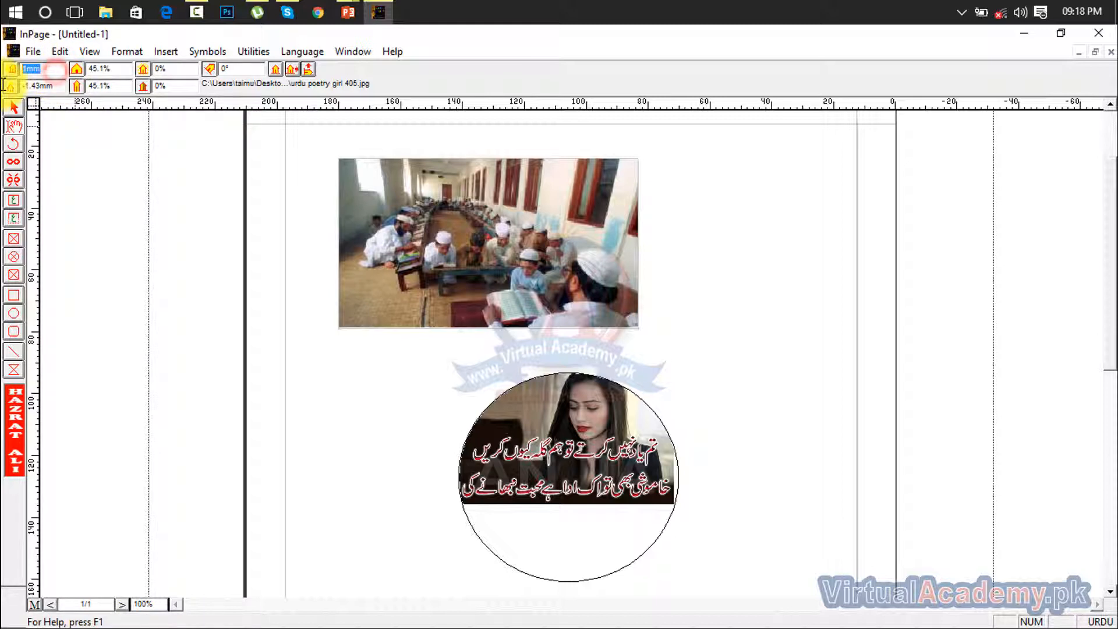
text(5)
key(Return)
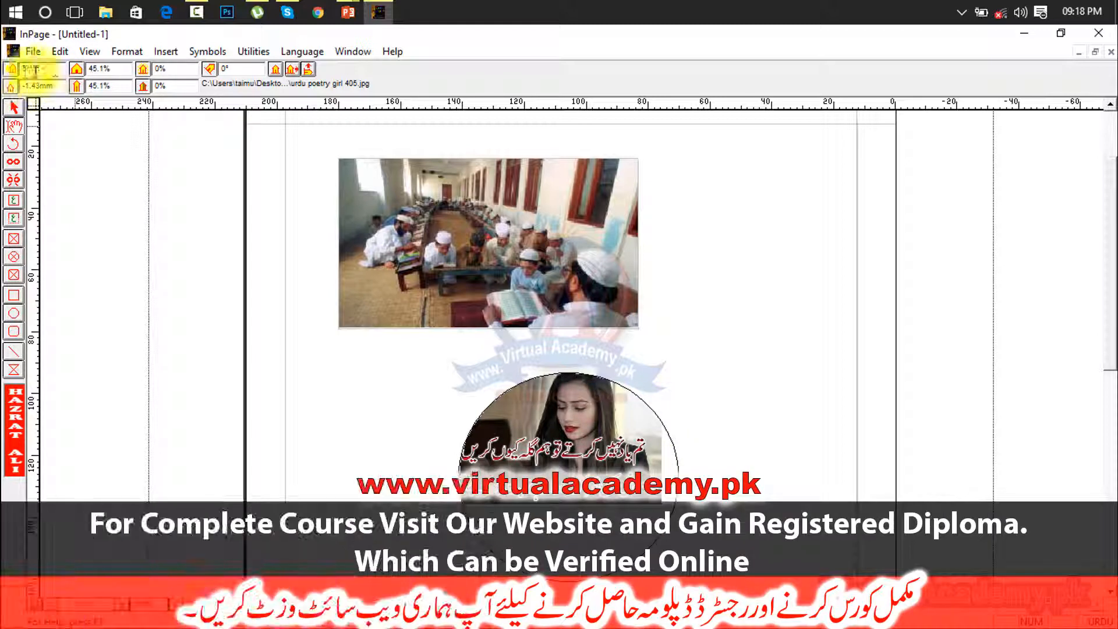
drag(566, 437, 580, 444)
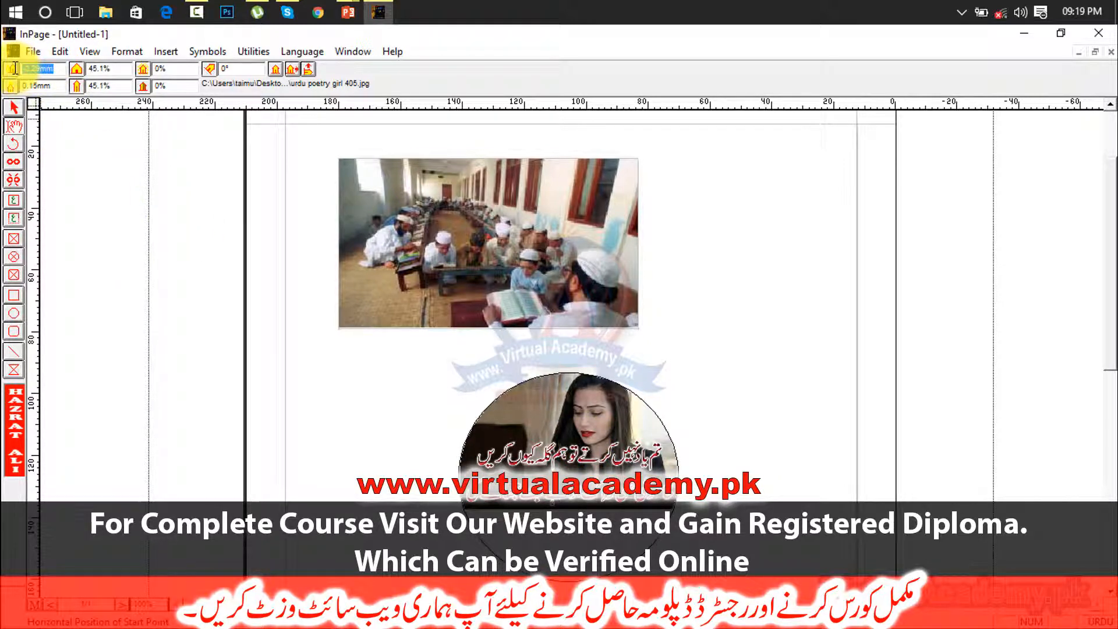
- Set the elliptical box picture's vertical start position to 1 mm, then 5 mm, and move the image back up by hand
click(59, 85)
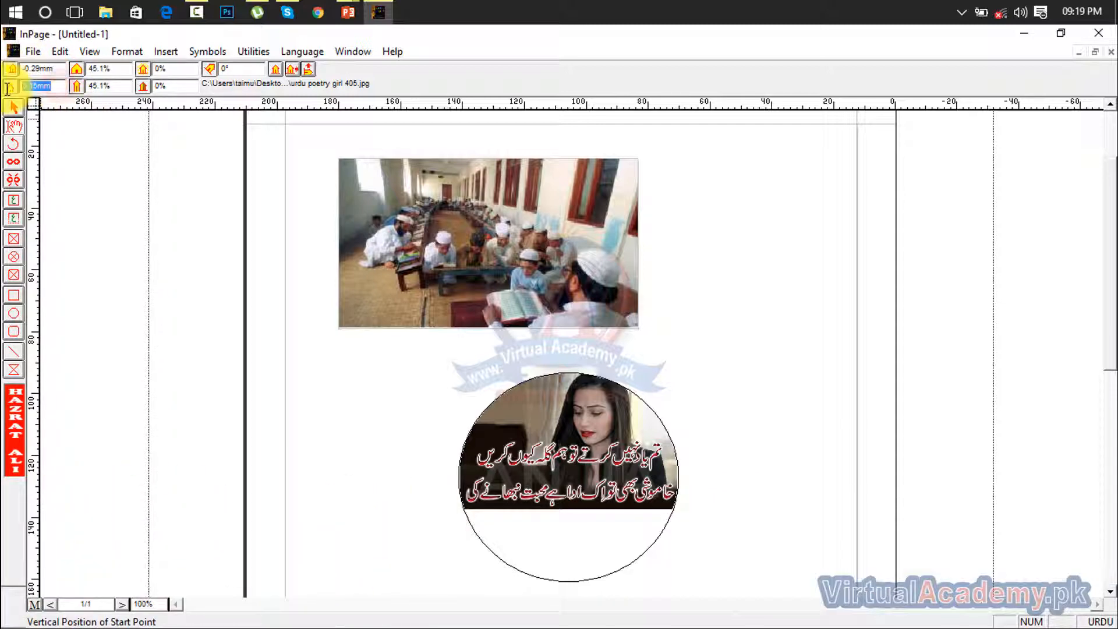
click(62, 83)
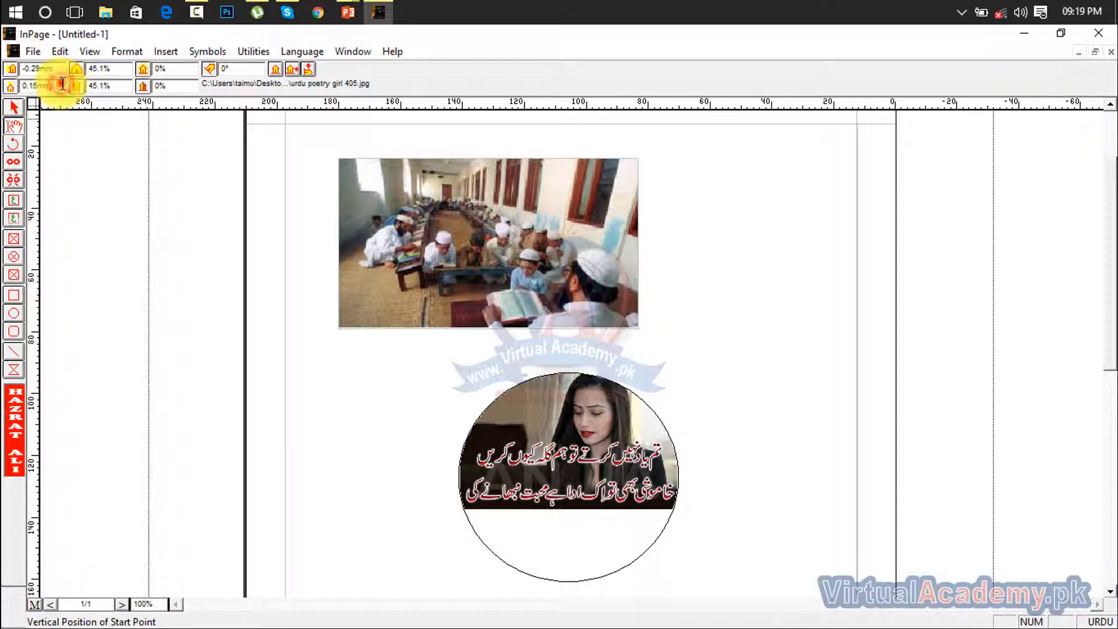
drag(62, 84, 4, 91)
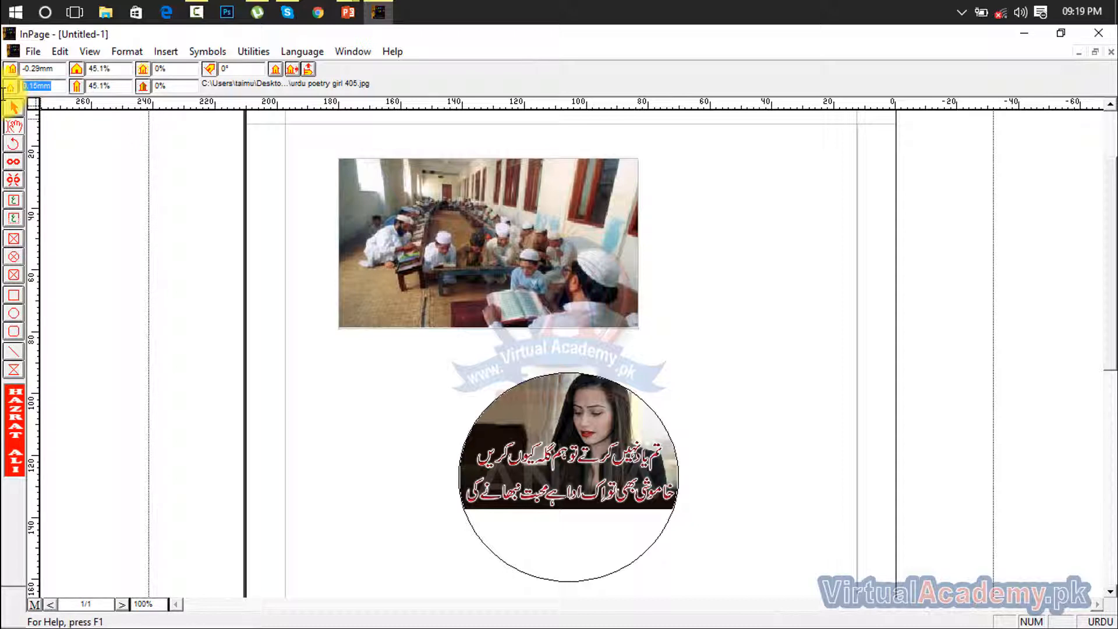
text(1)
key(Return)
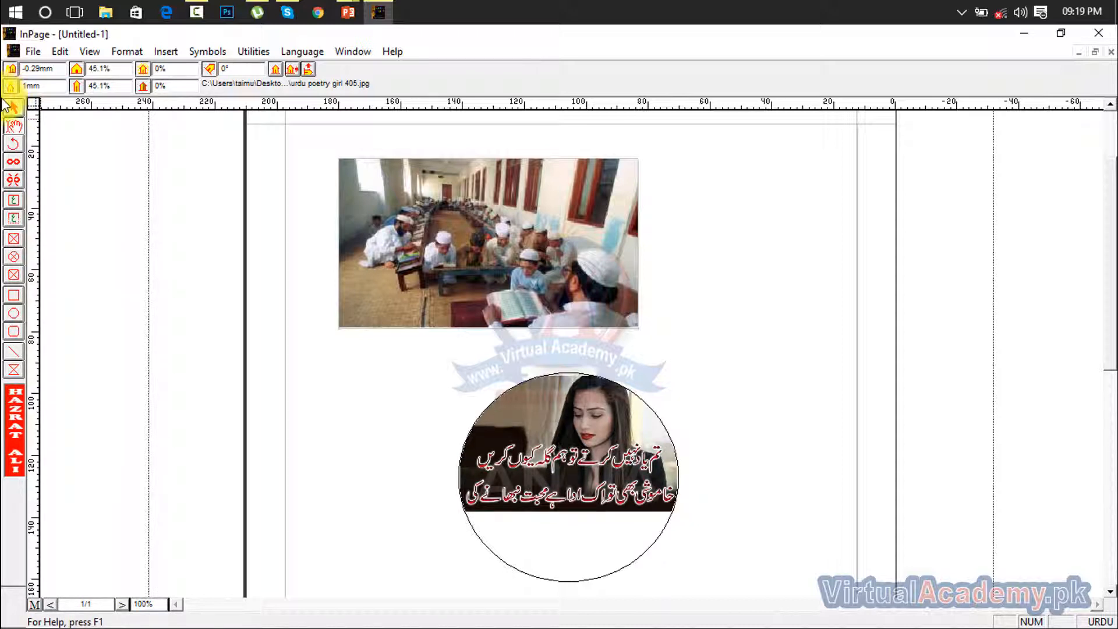
drag(51, 87, 4, 100)
text(5)
key(Return)
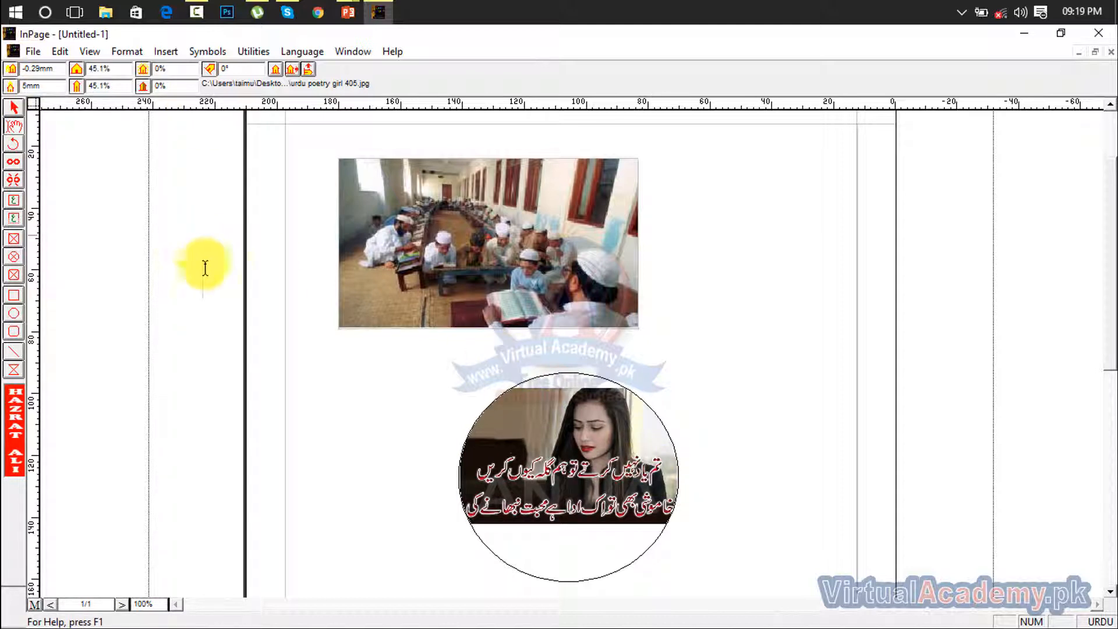
drag(606, 494, 608, 480)
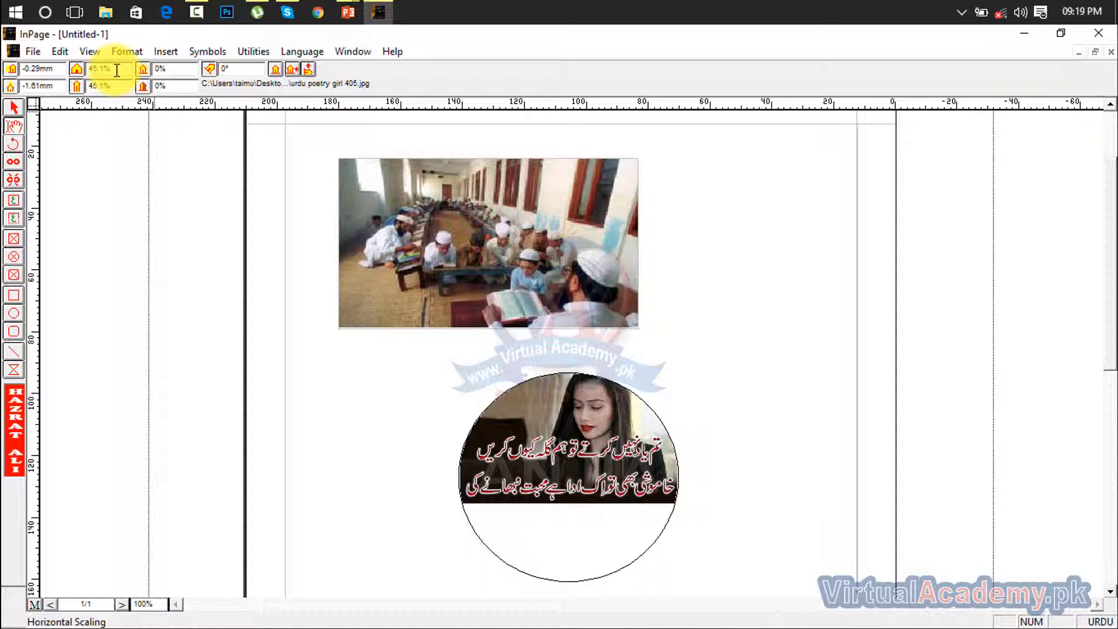
- Set the horizontal scaling of the picture in the elliptical box to 80%
double_click(87, 69)
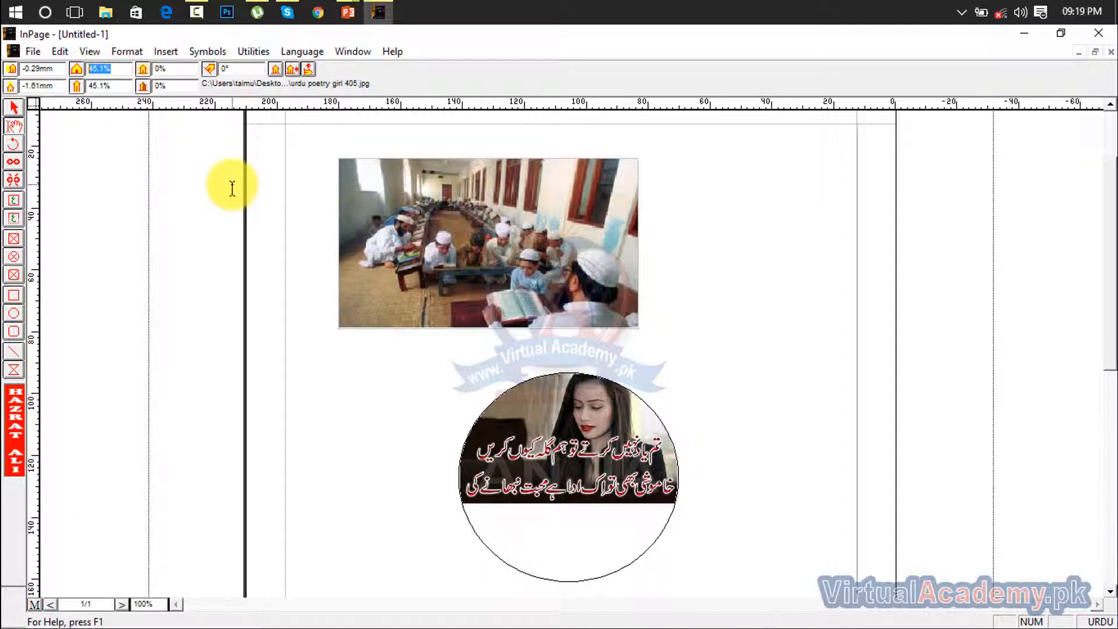
text(80)
key(Return)
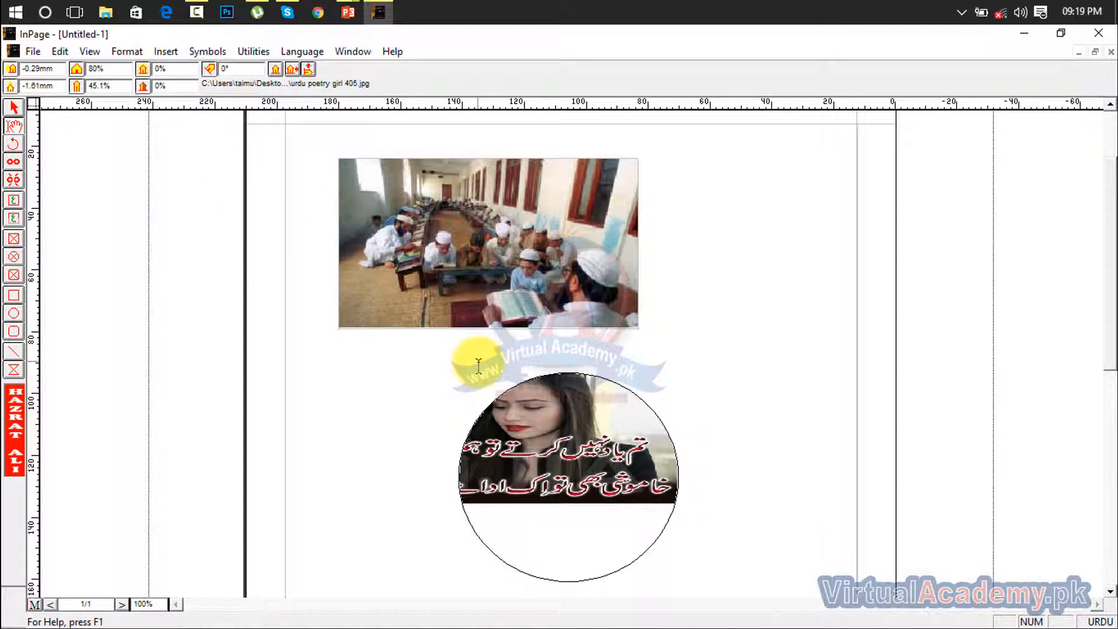
click(233, 194)
click(503, 446)
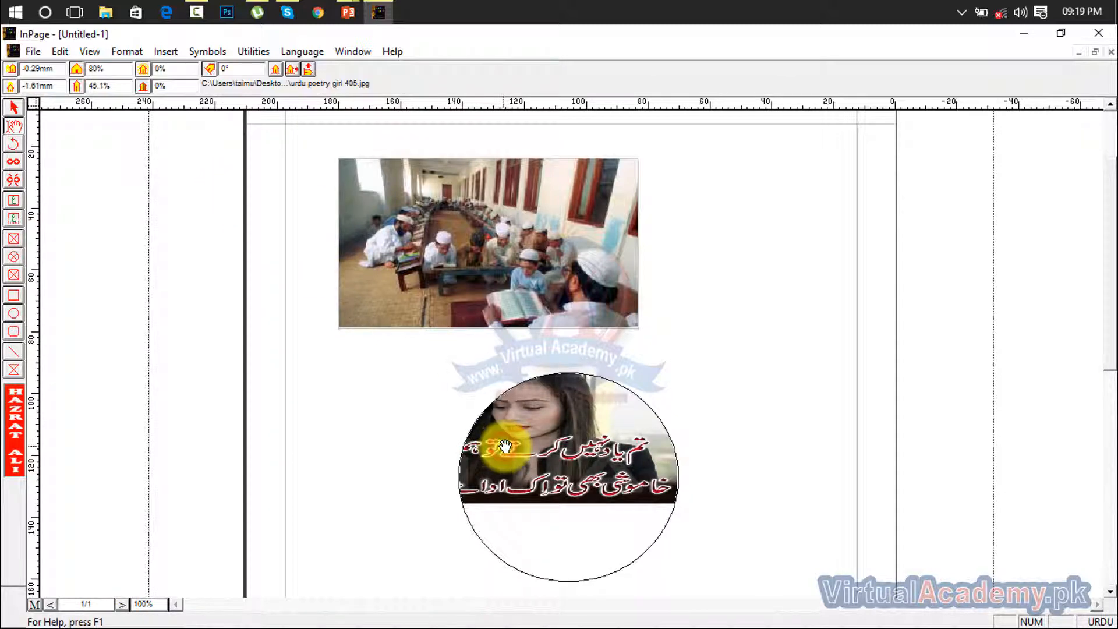
- Set the vertical scaling of the elliptical box's picture to 80%, then select the rectangular picture
double_click(123, 87)
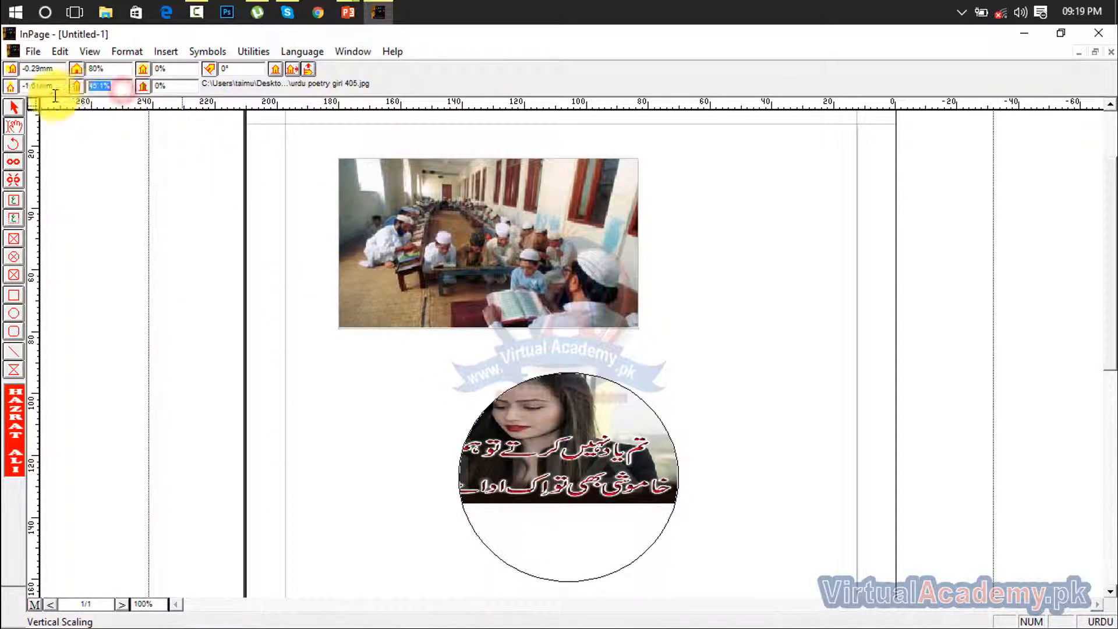
key(Return)
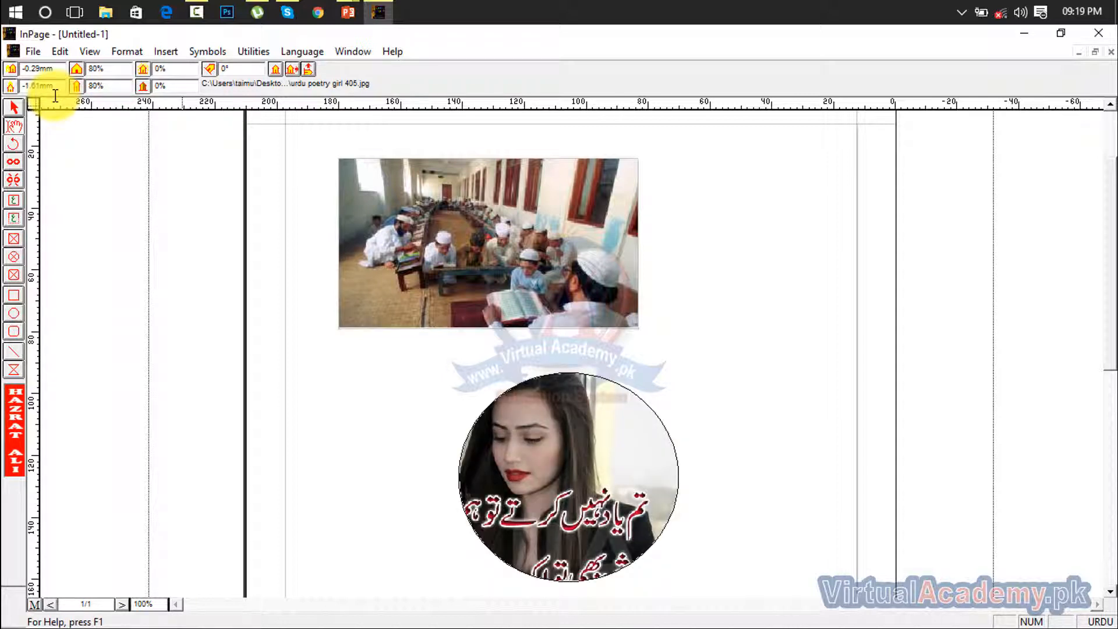
click(515, 314)
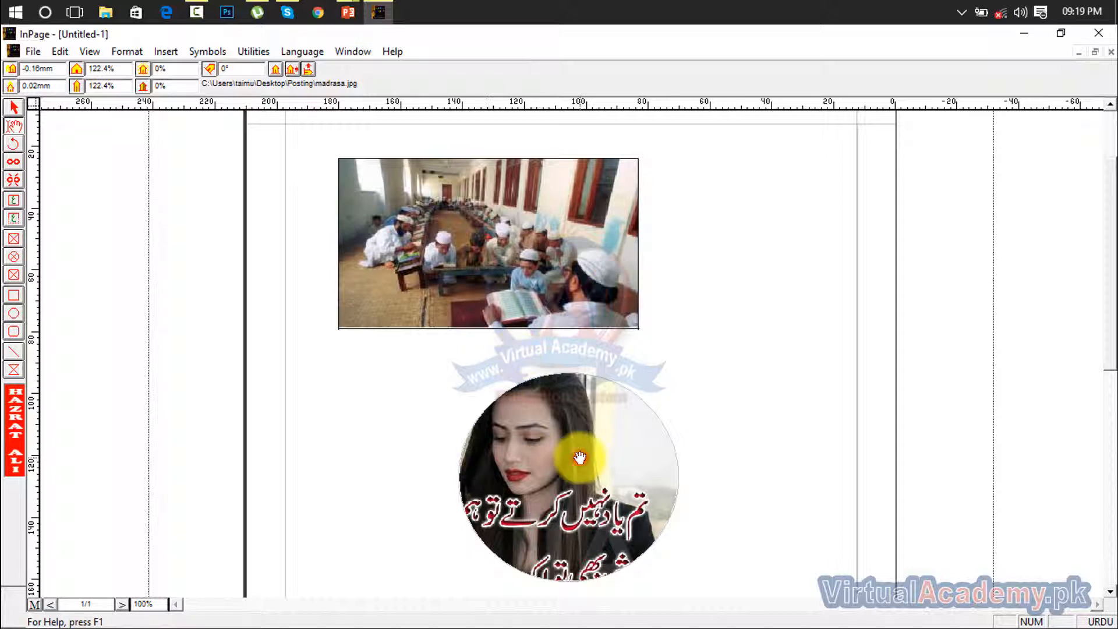
- Shift the picture inside the elliptical box by hand and set its brightness to 5%
drag(579, 457, 603, 448)
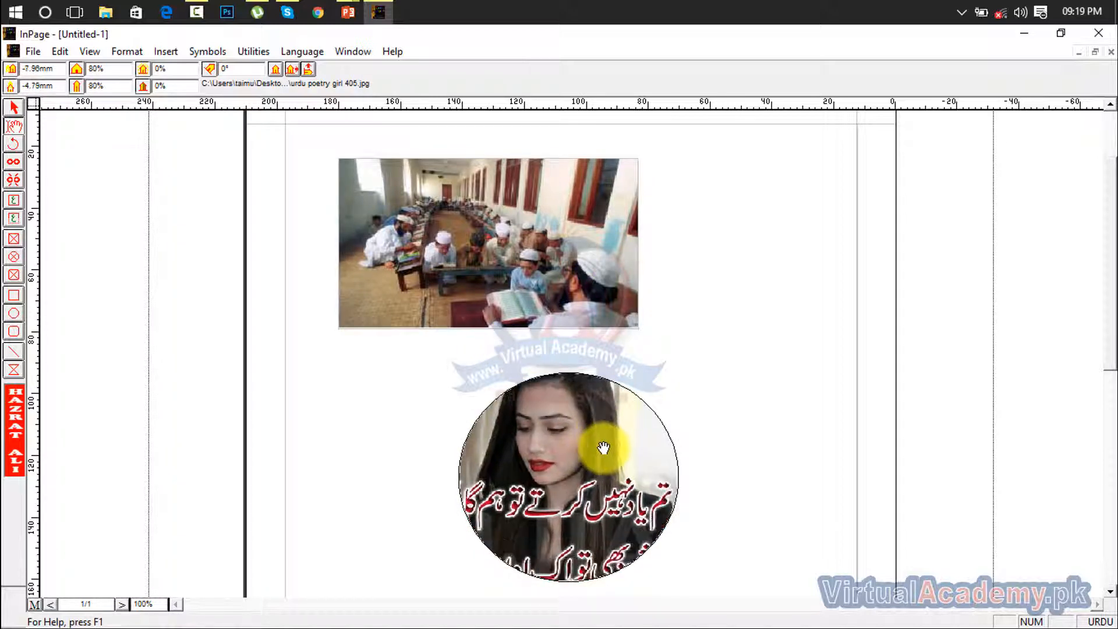
click(174, 71)
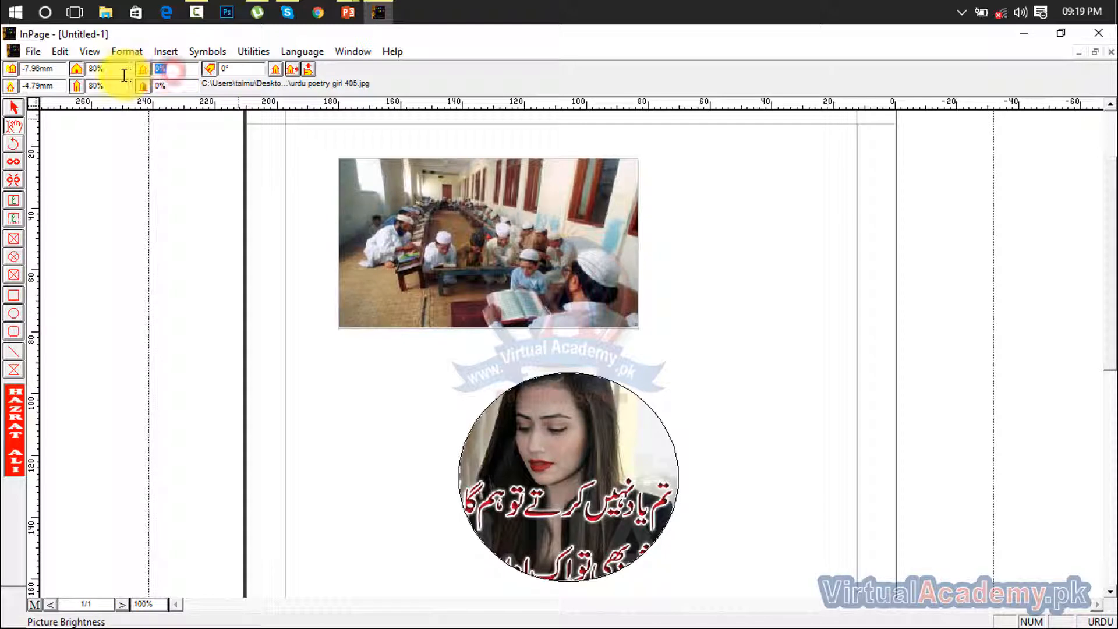
click(247, 70)
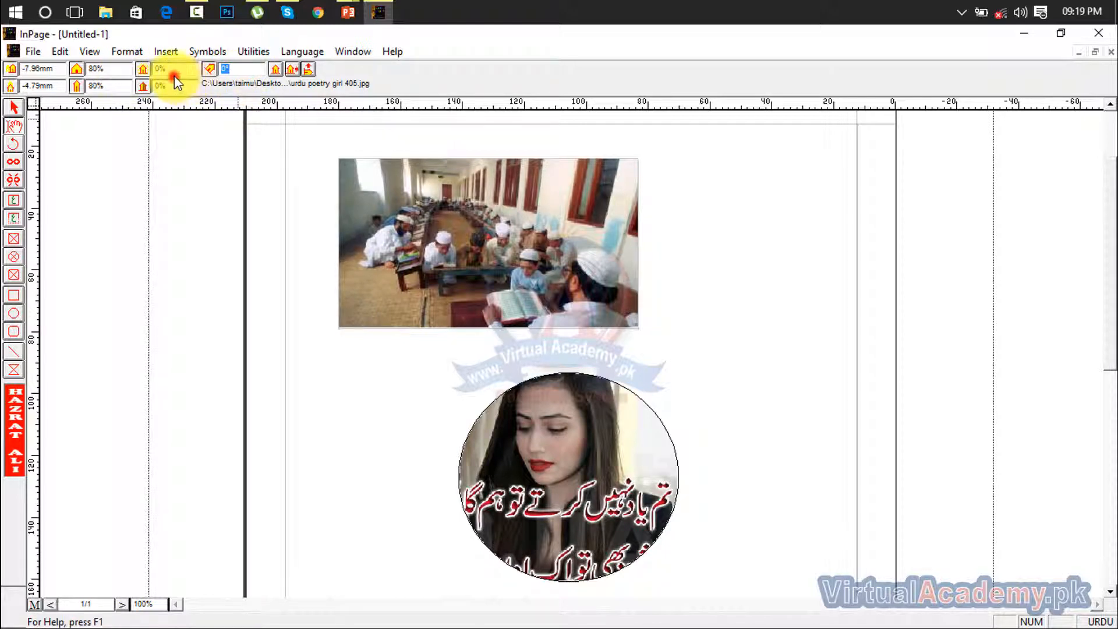
click(173, 68)
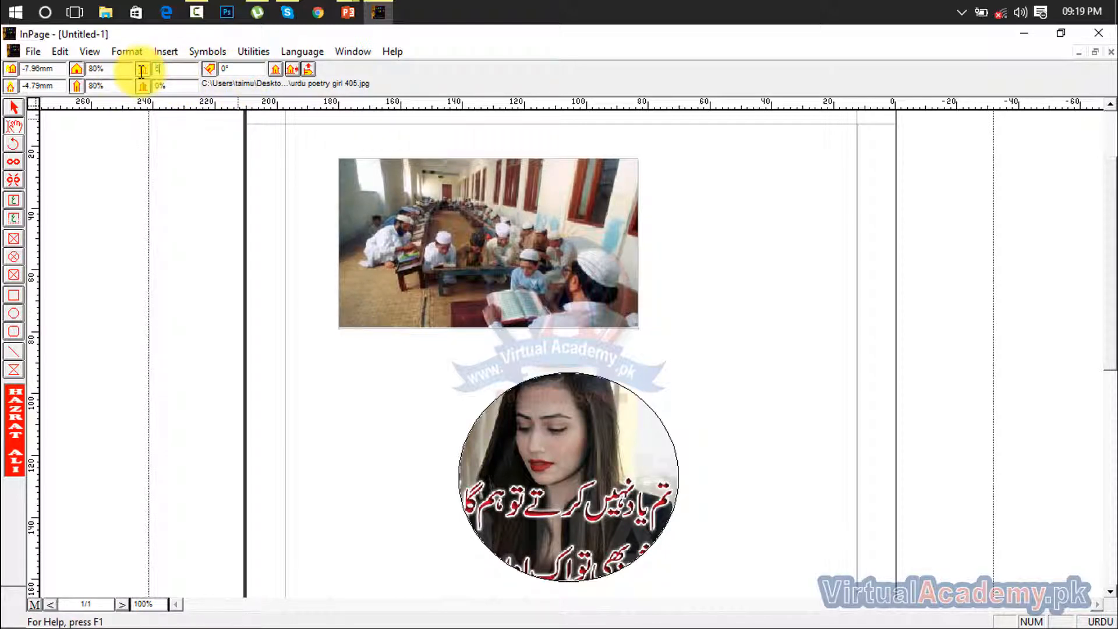
key(Return)
- Set the contrast of the picture in the elliptical box to 5%
click(181, 87)
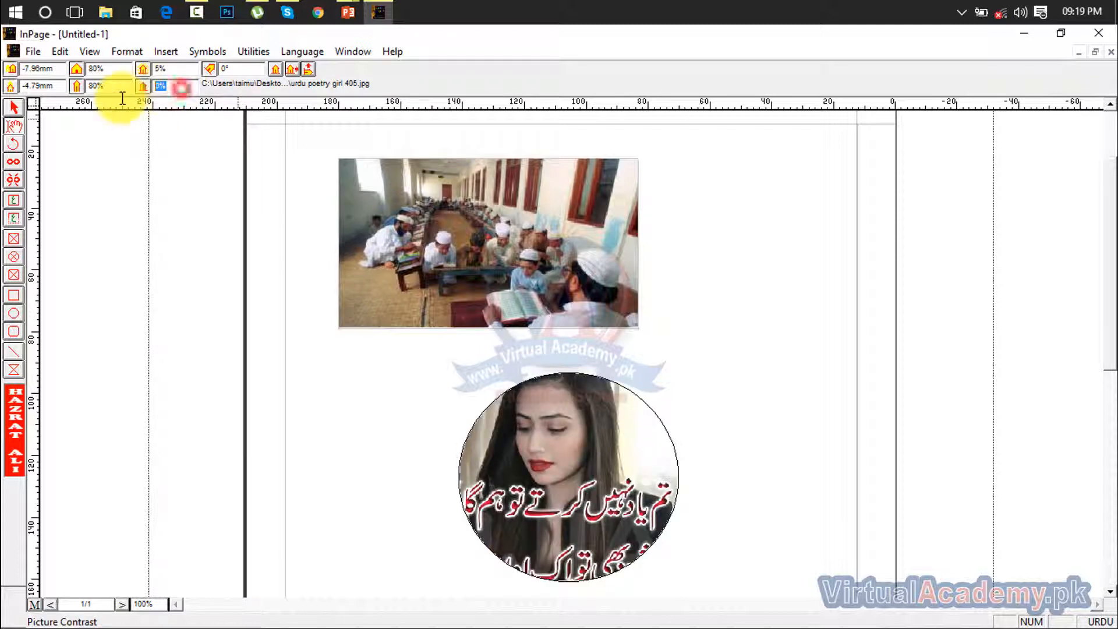
text(5)
key(Return)
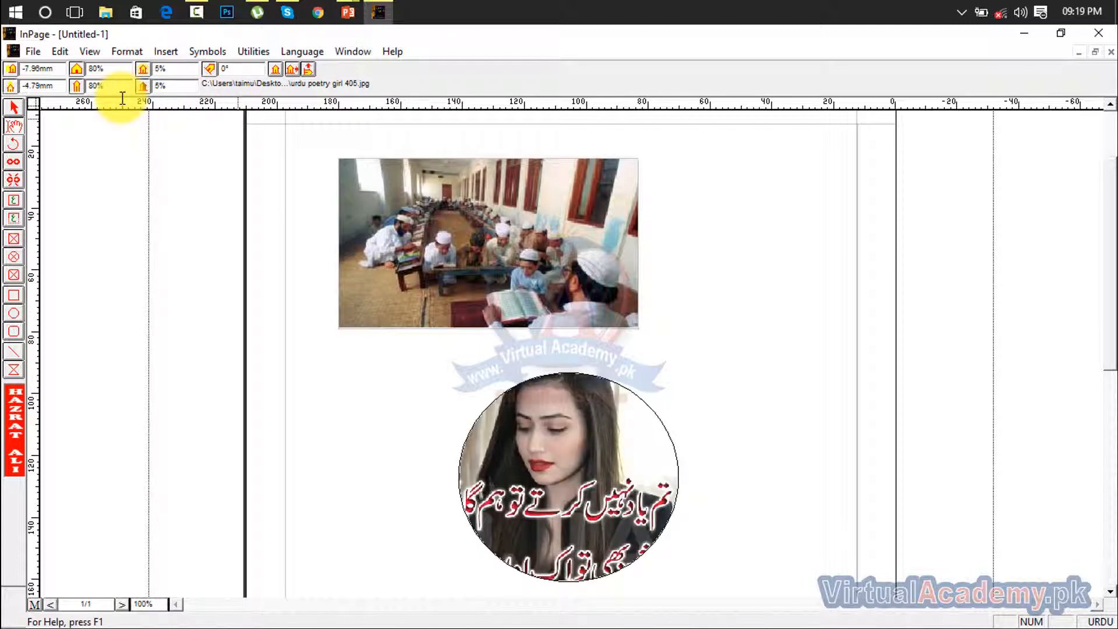
- Rotate the elliptical box's picture by 45° and move the image back into the visible part of the box
click(237, 68)
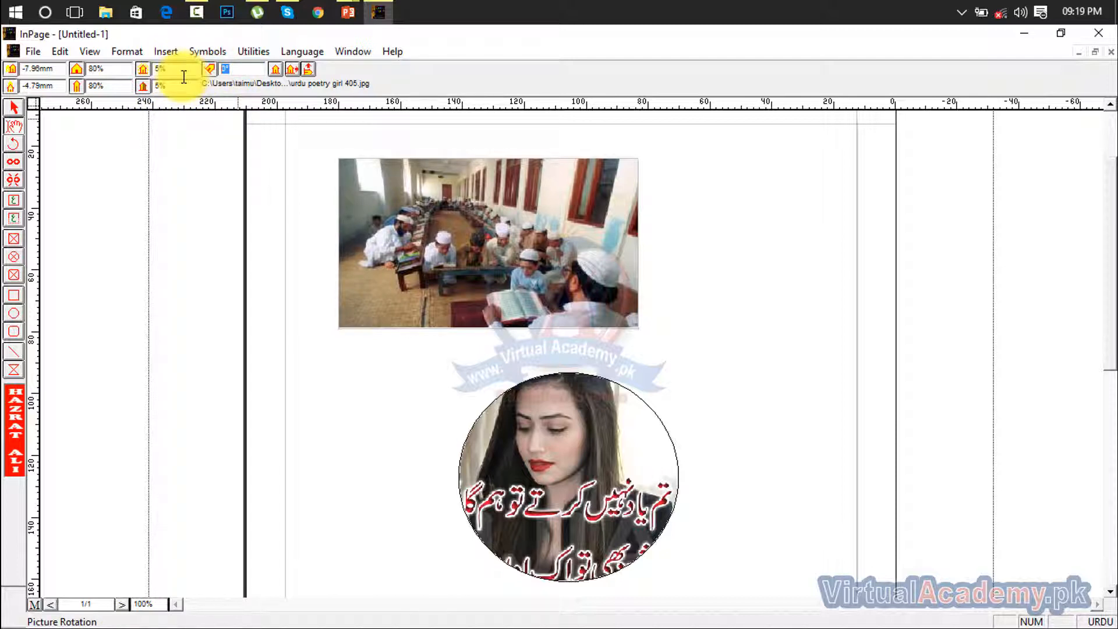
text(45)
key(Return)
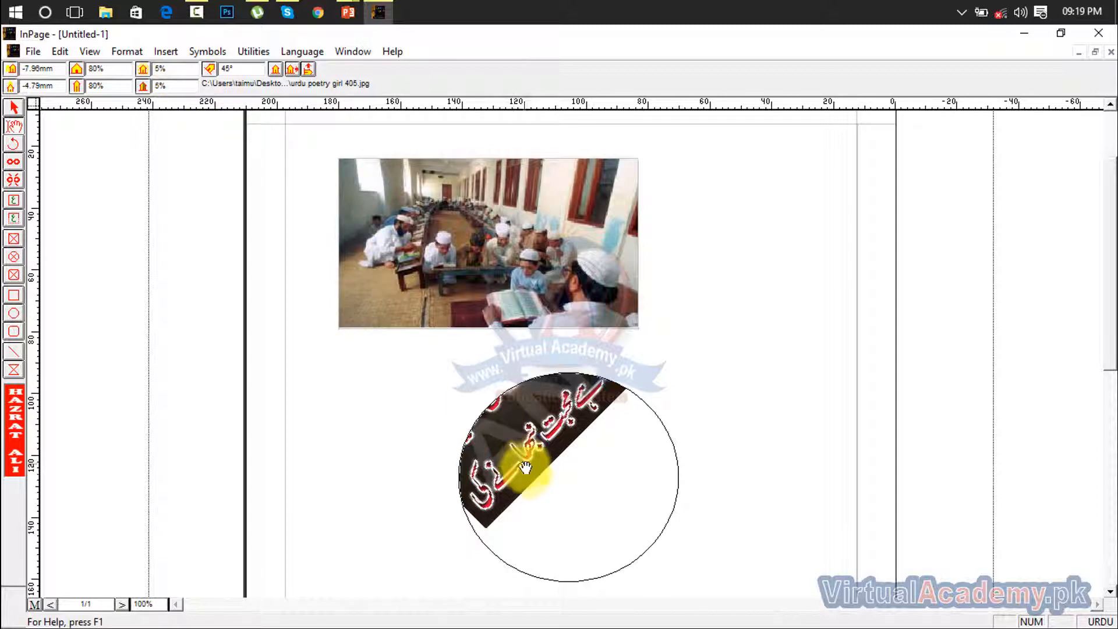
drag(561, 519, 531, 444)
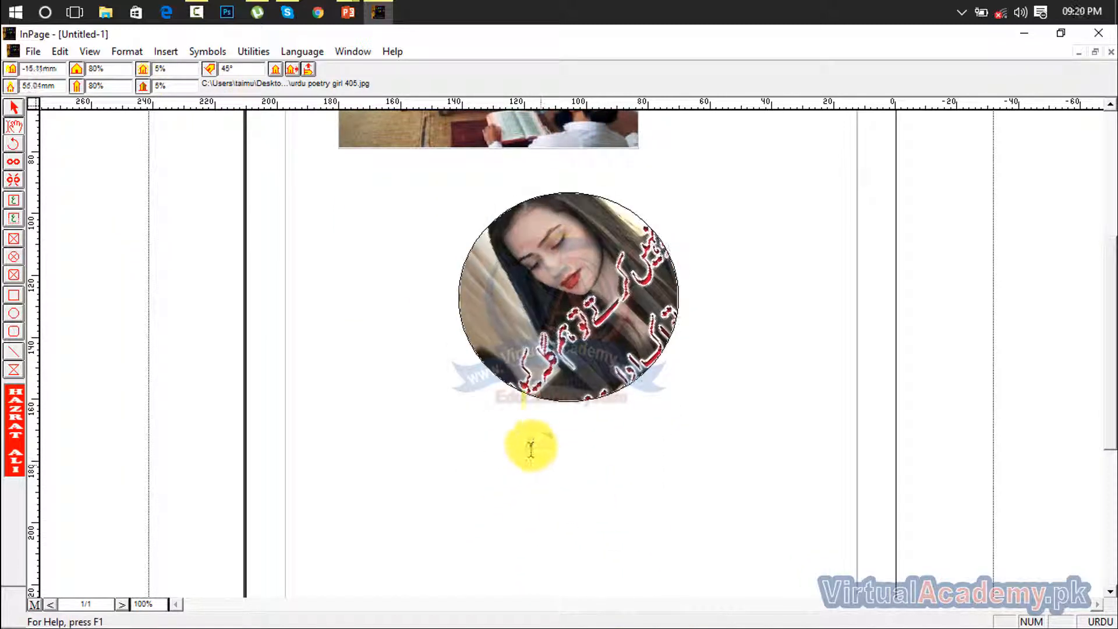
- Set the elliptical box picture's rotation to 0° and move the image back inside the ellipse by hand
click(230, 69)
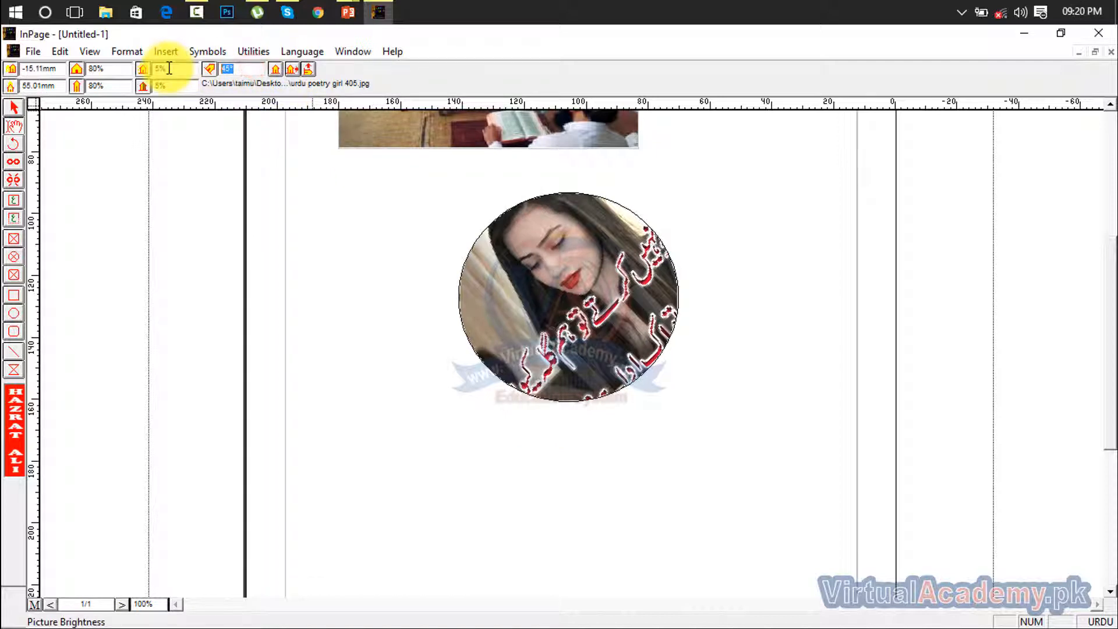
text(0)
key(Return)
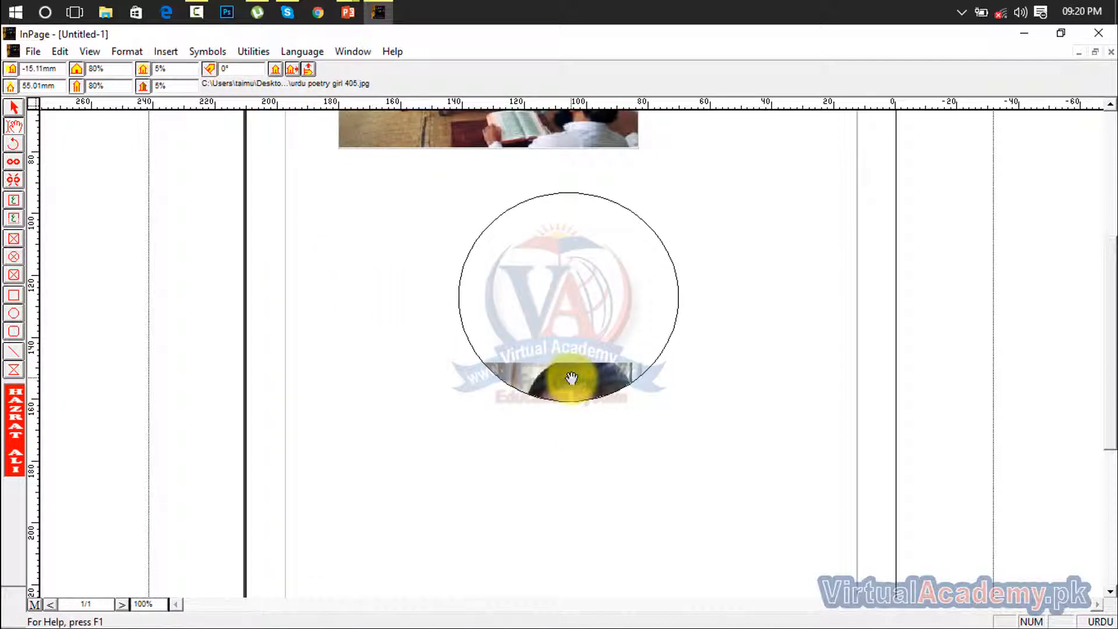
drag(573, 257, 594, 200)
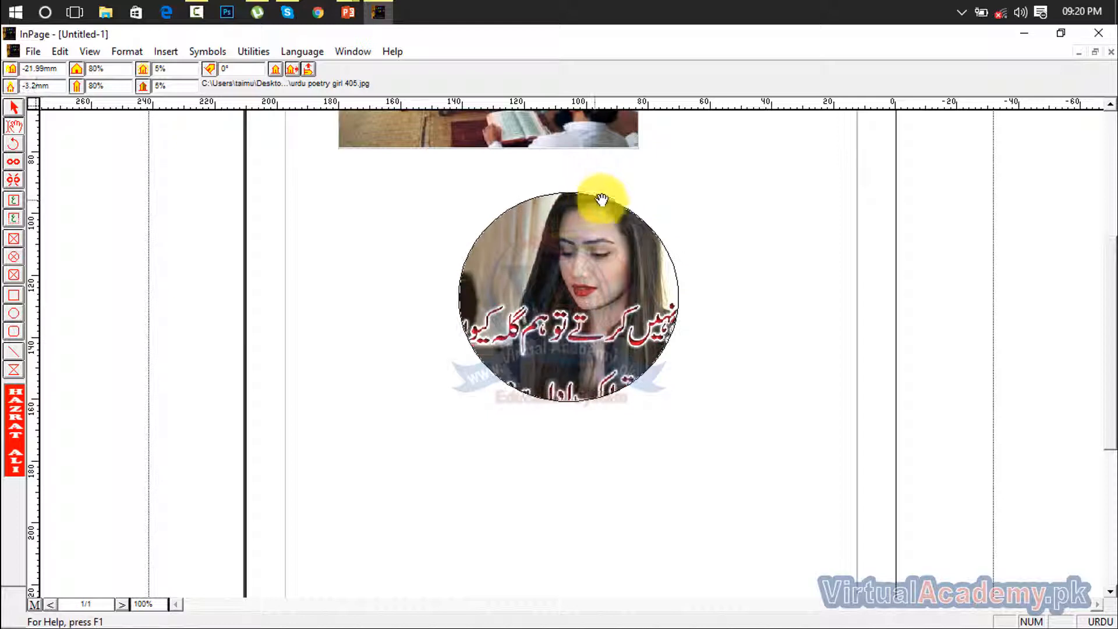
drag(1112, 294, 1112, 225)
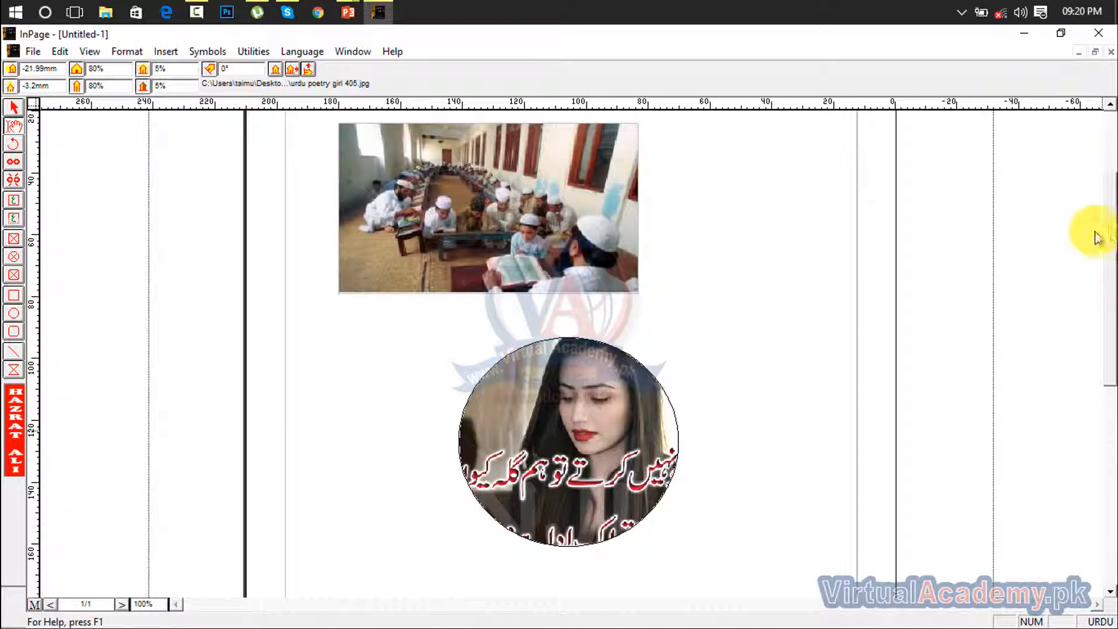
- Set the horizontal scaling of the picture in the rectangular box to 200%
click(553, 245)
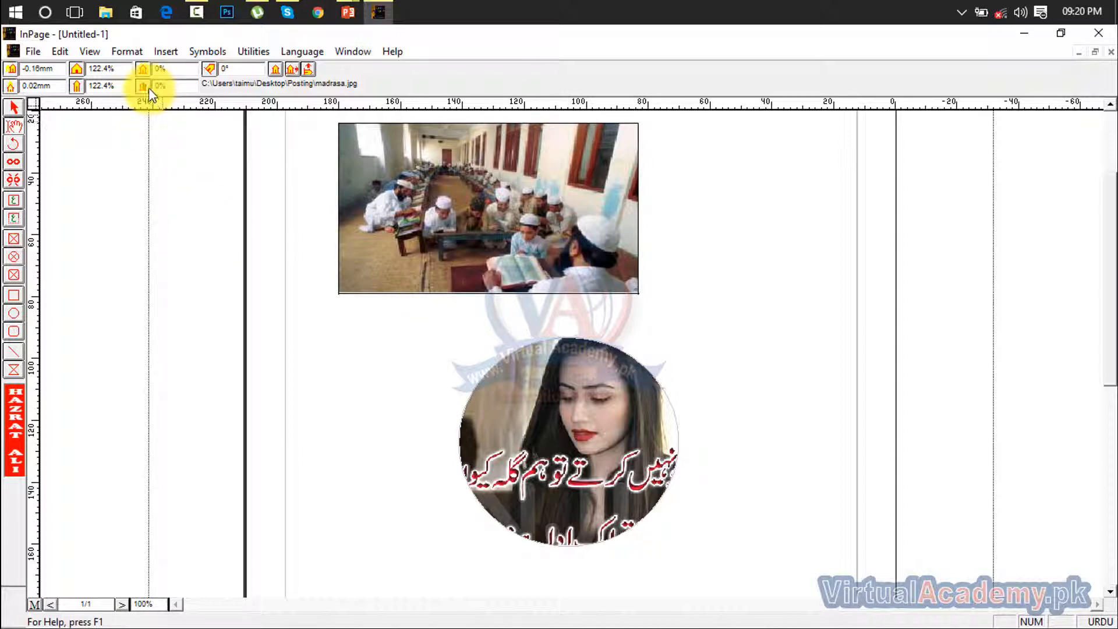
double_click(116, 68)
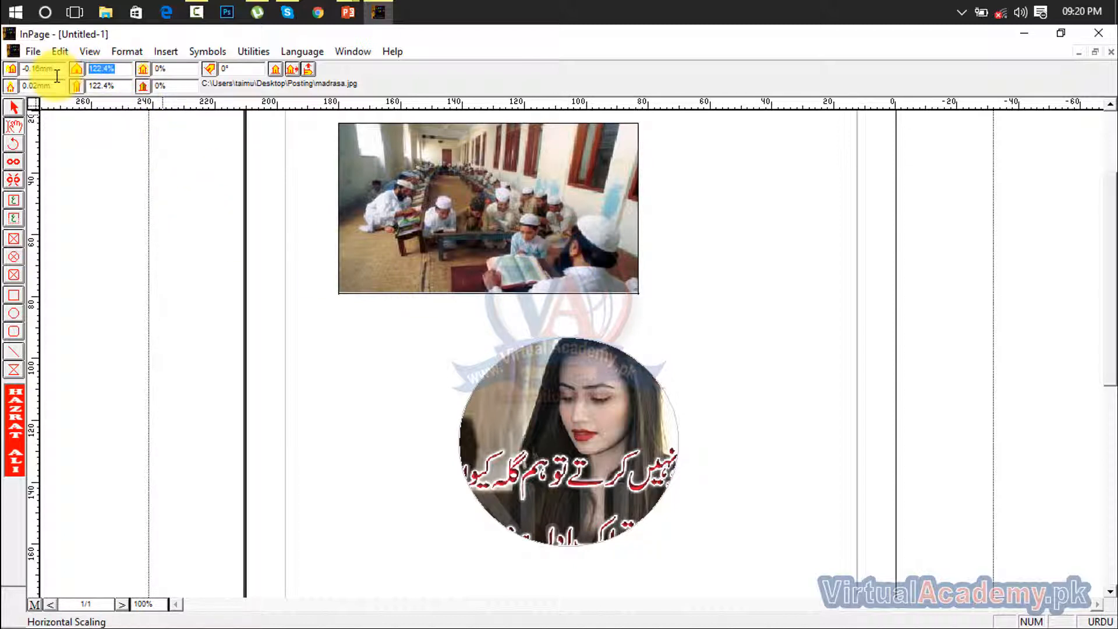
key(Return)
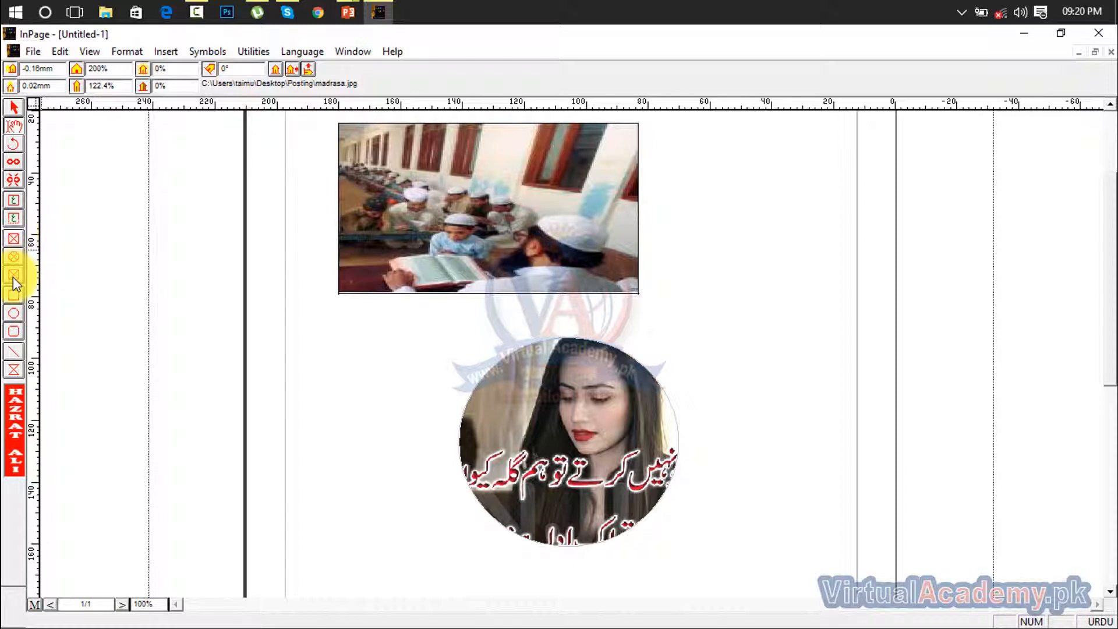
- Delete the pictures from the elliptical and the rectangular picture boxes, keeping the boxes
click(522, 348)
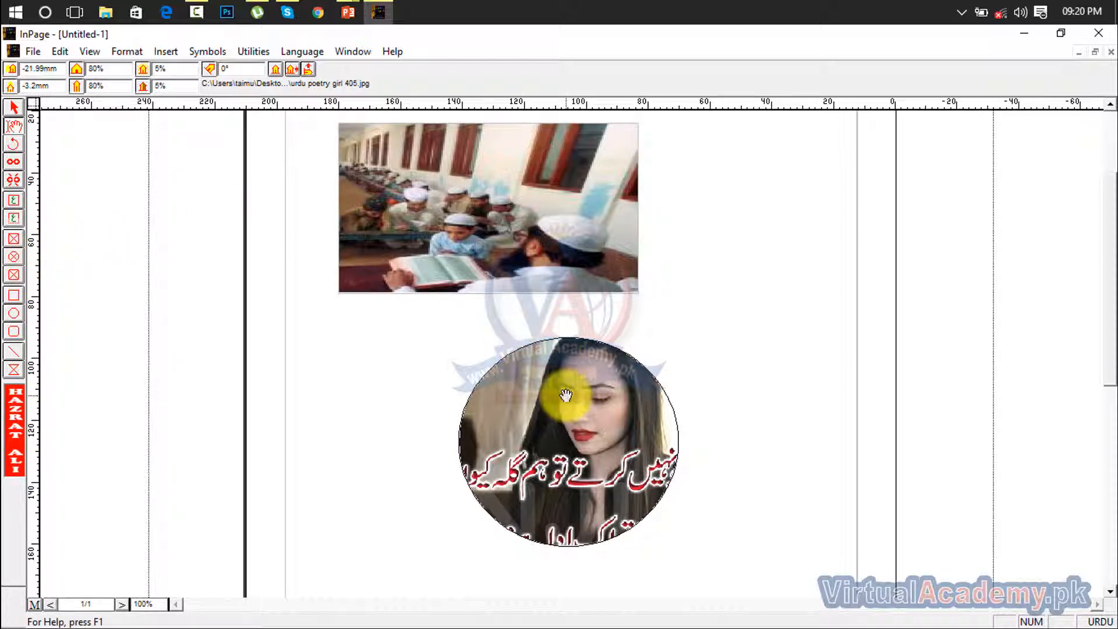
key(Delete)
click(511, 280)
key(Delete)
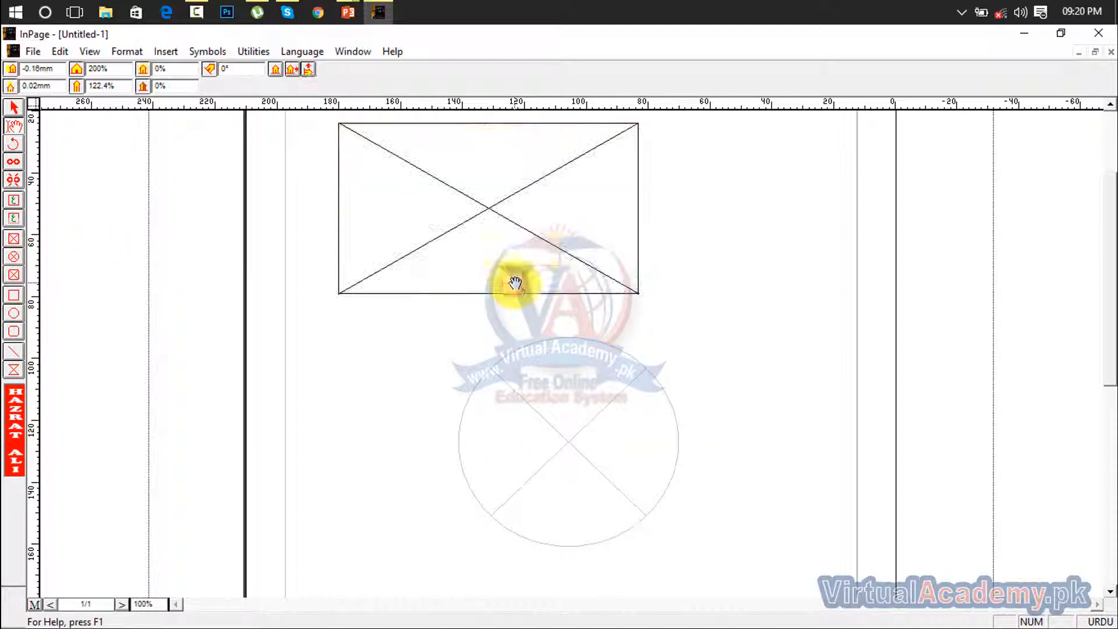
- Delete the empty rectangular and elliptical picture boxes from the page
click(586, 420)
click(518, 230)
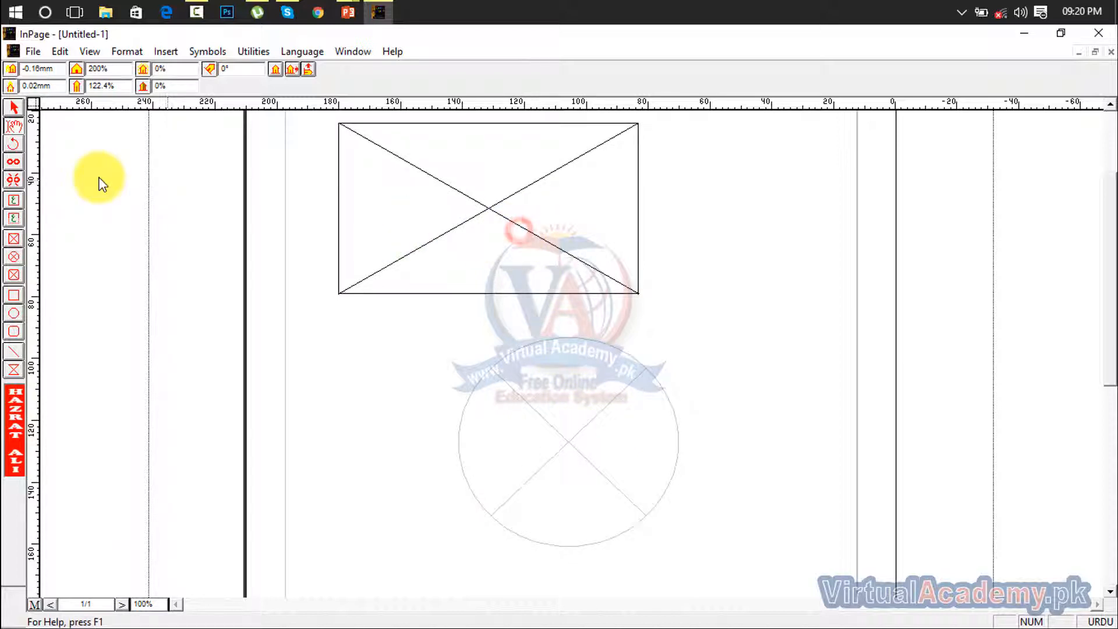
click(14, 107)
click(486, 180)
key(Delete)
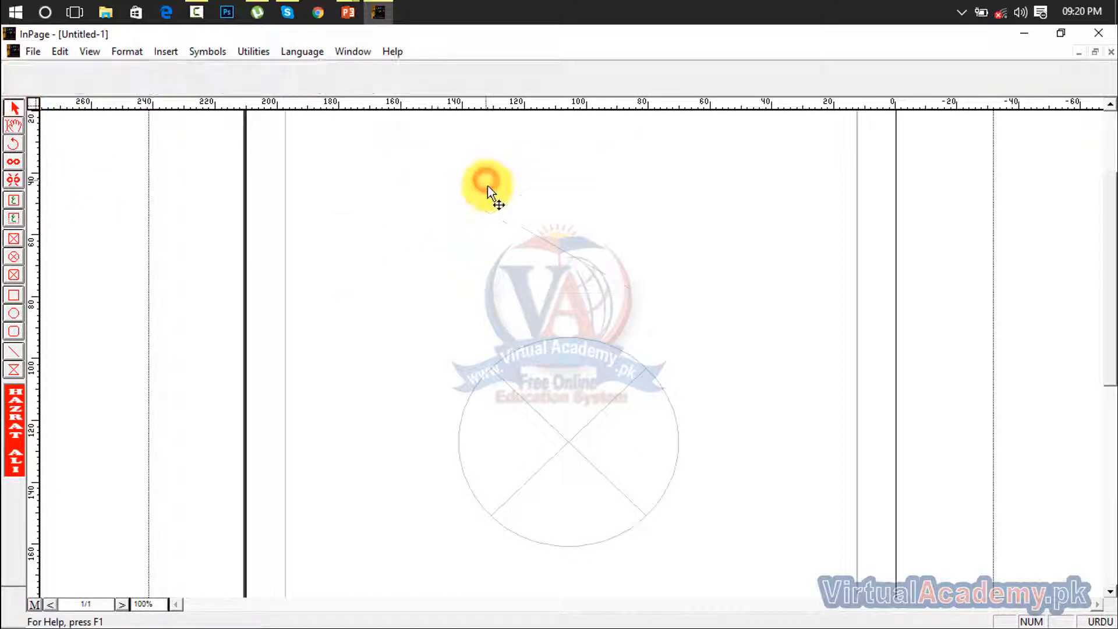
click(571, 408)
key(Delete)
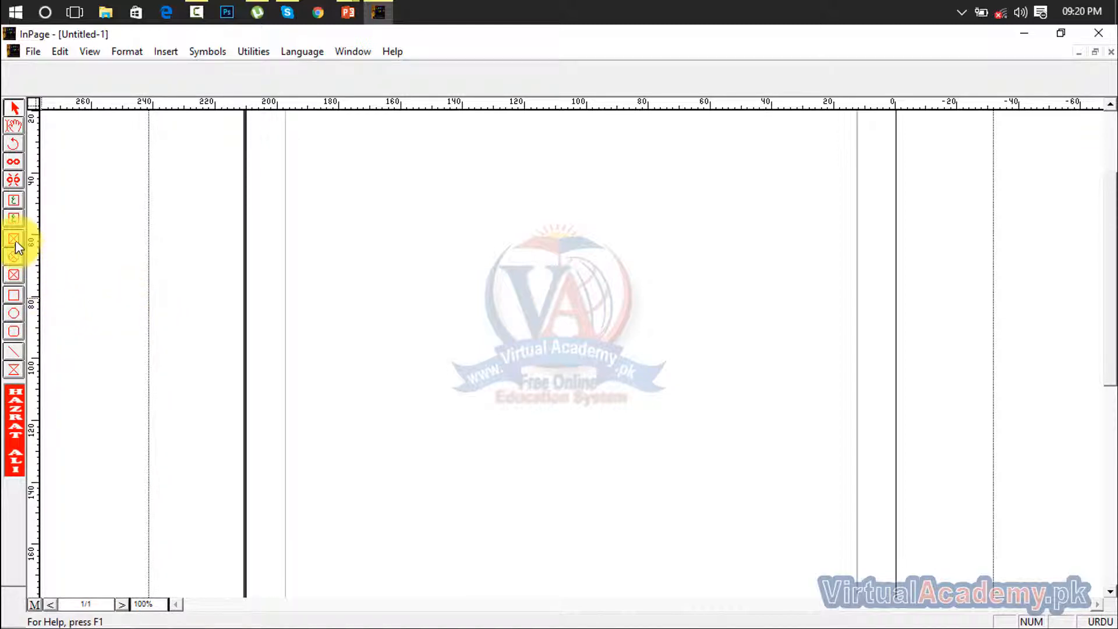
click(36, 50)
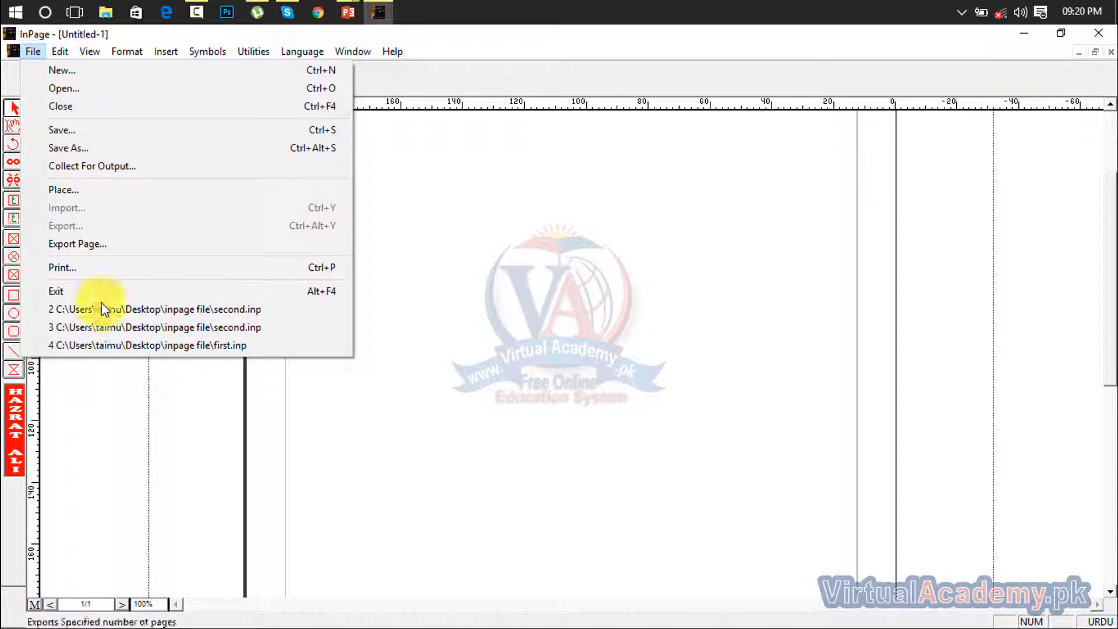
click(415, 449)
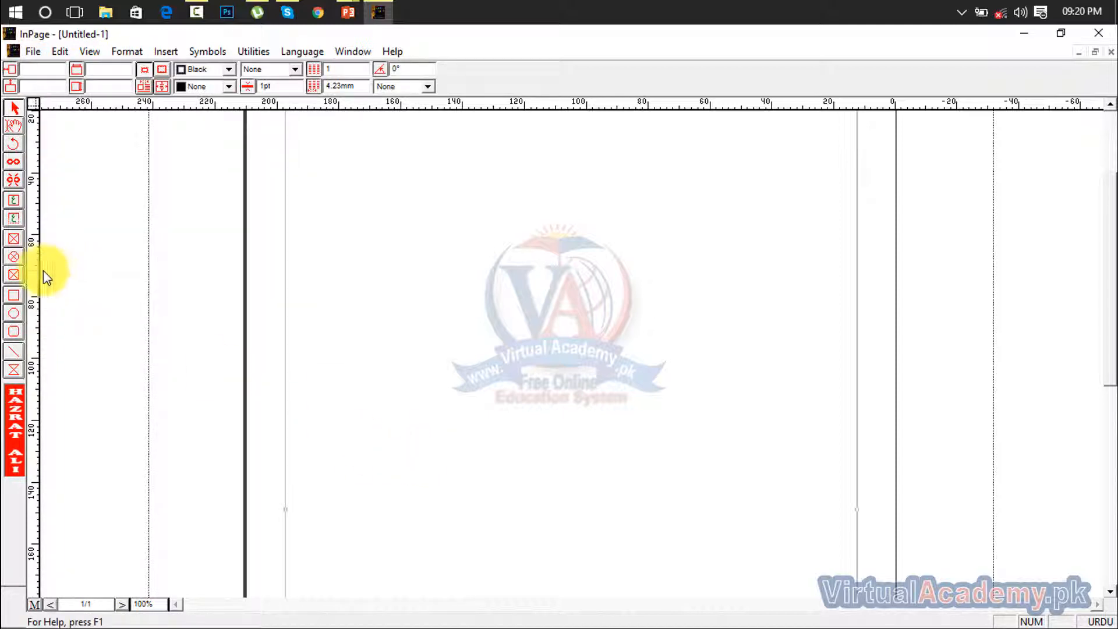
- Draw a graphic rectangle about 129 mm wide and 44 mm high on the page and give it a dotted border
click(15, 294)
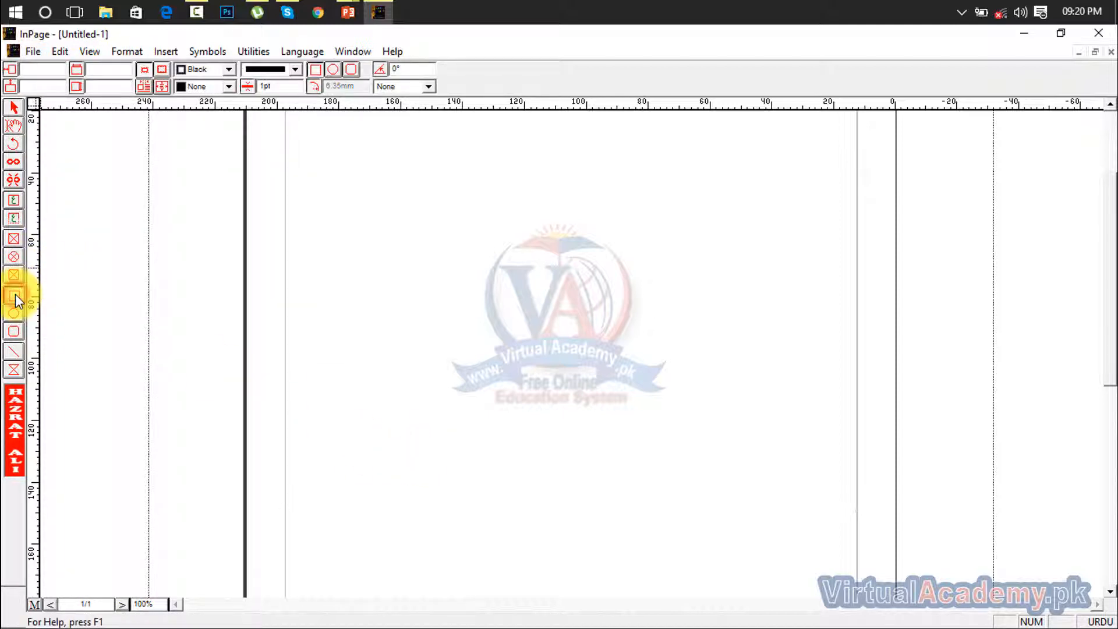
drag(371, 221, 770, 356)
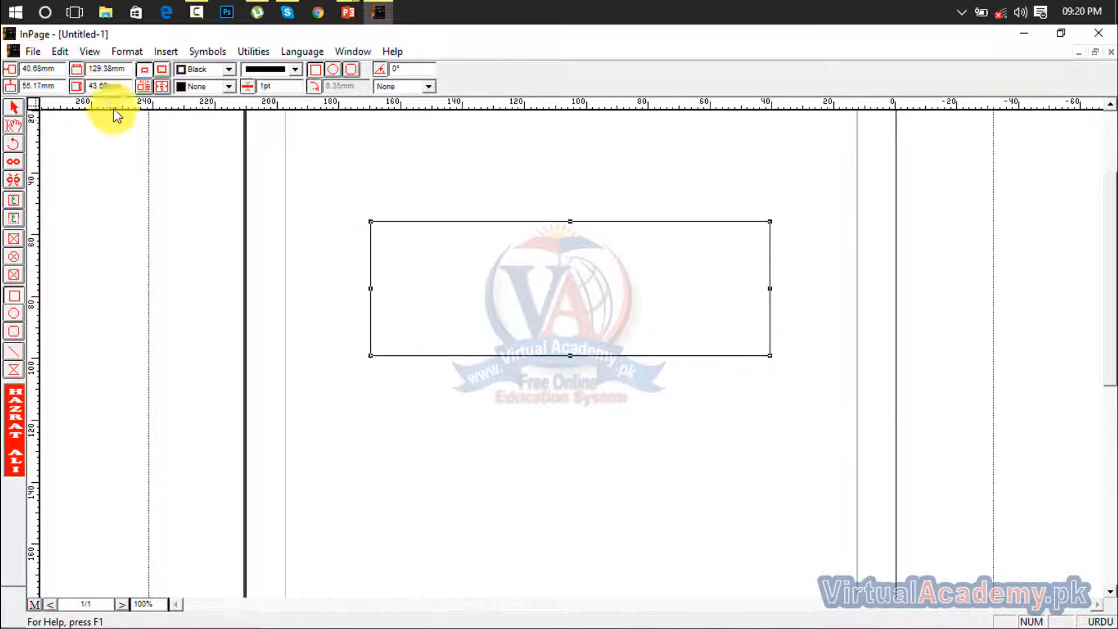
click(296, 70)
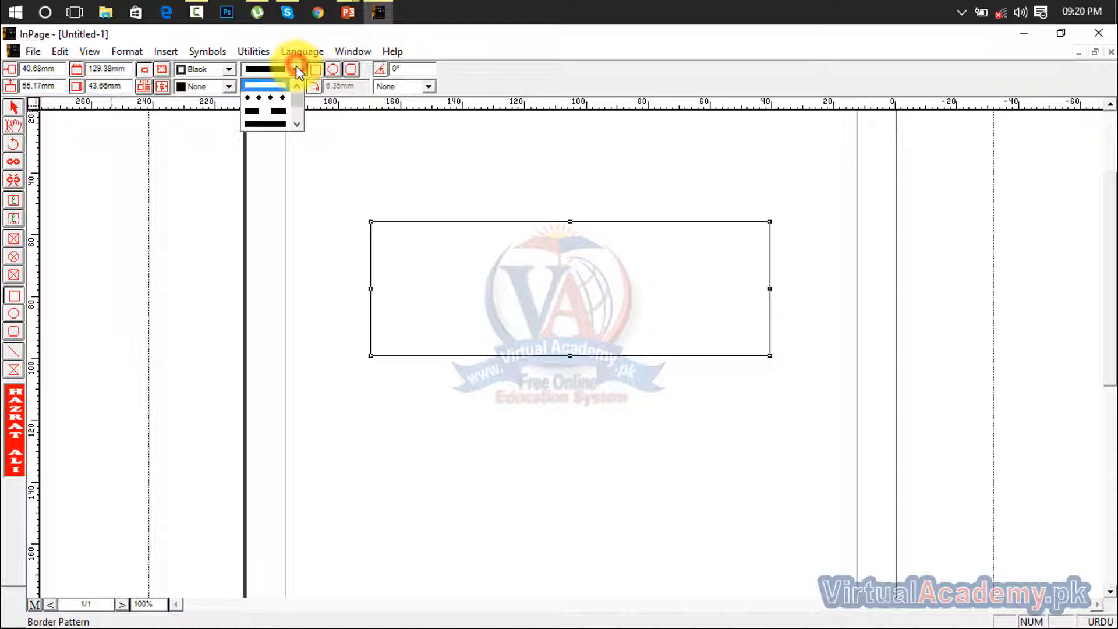
click(273, 97)
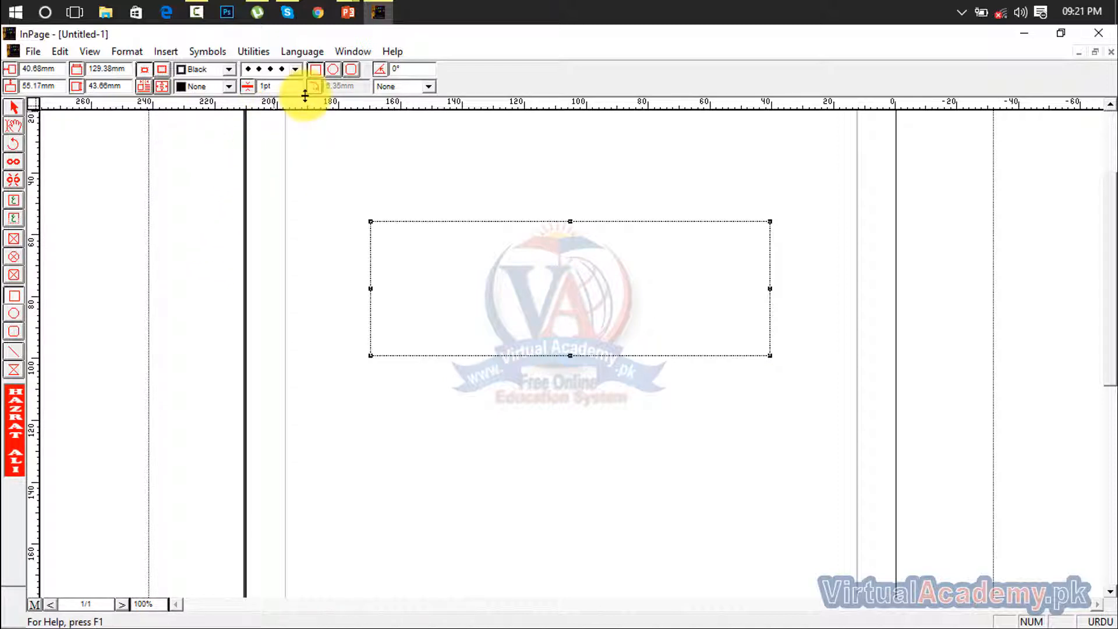
- Switch the dotted rectangle to an ellipse, then a rounded rectangle, and return it to a plain rectangle
click(332, 69)
click(353, 70)
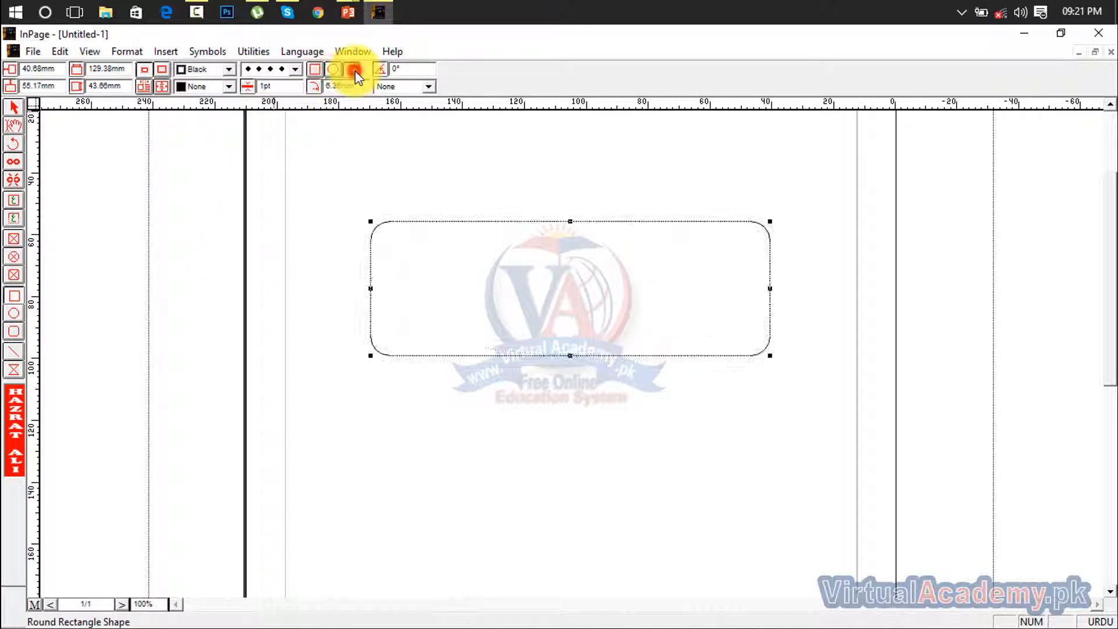
click(314, 69)
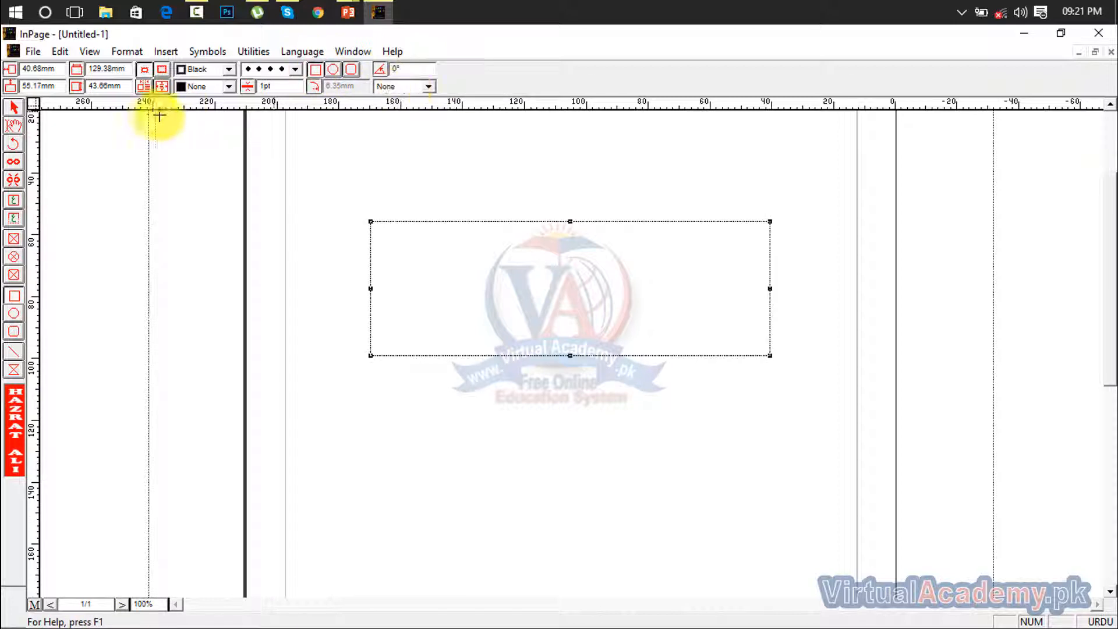
click(498, 255)
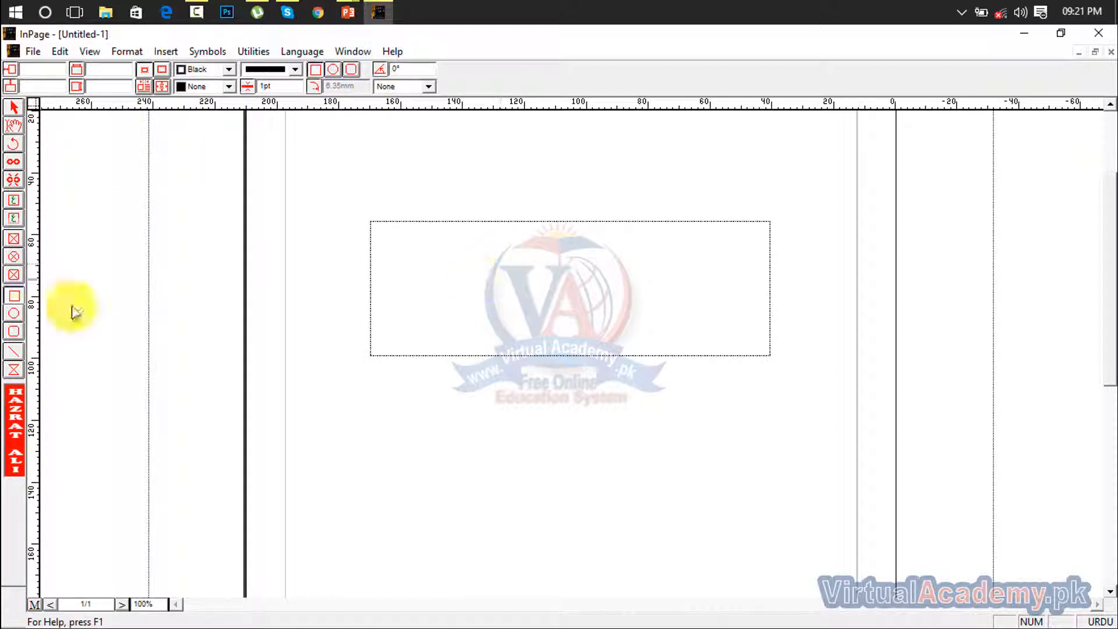
- Draw an ellipse overlapping the dotted rectangle's lower edge and a rounded rectangle about 42 by 52 mm below it
click(14, 313)
drag(383, 283, 584, 402)
click(14, 333)
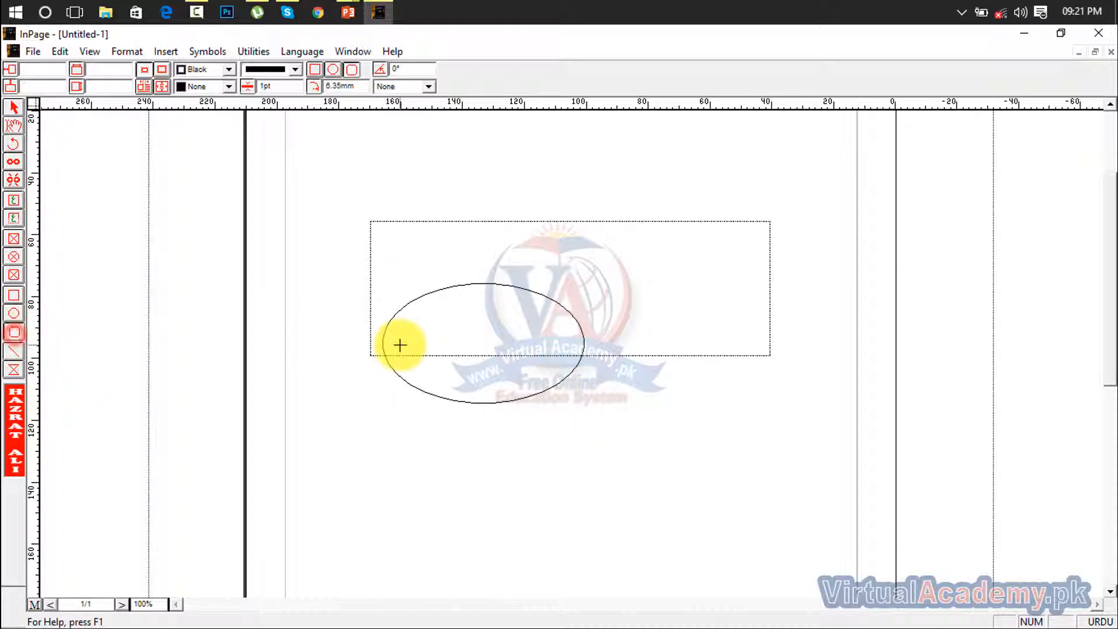
mouse_move(428, 356)
mouse_down()
mouse_move(514, 447)
mouse_move(557, 519)
mouse_up()
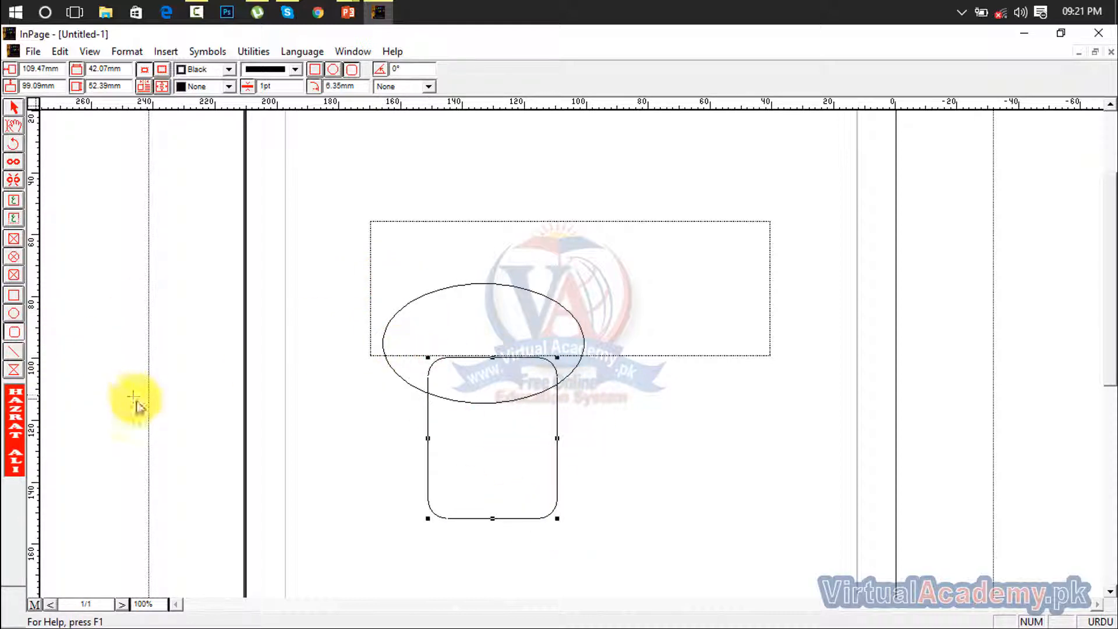
- Draw two four-cornered polygons over the dotted rectangle's end, about 51 by 65 mm and about 31 by 39 mm
click(14, 370)
mouse_move(621, 230)
mouse_down()
mouse_move(743, 361)
mouse_move(781, 429)
mouse_up()
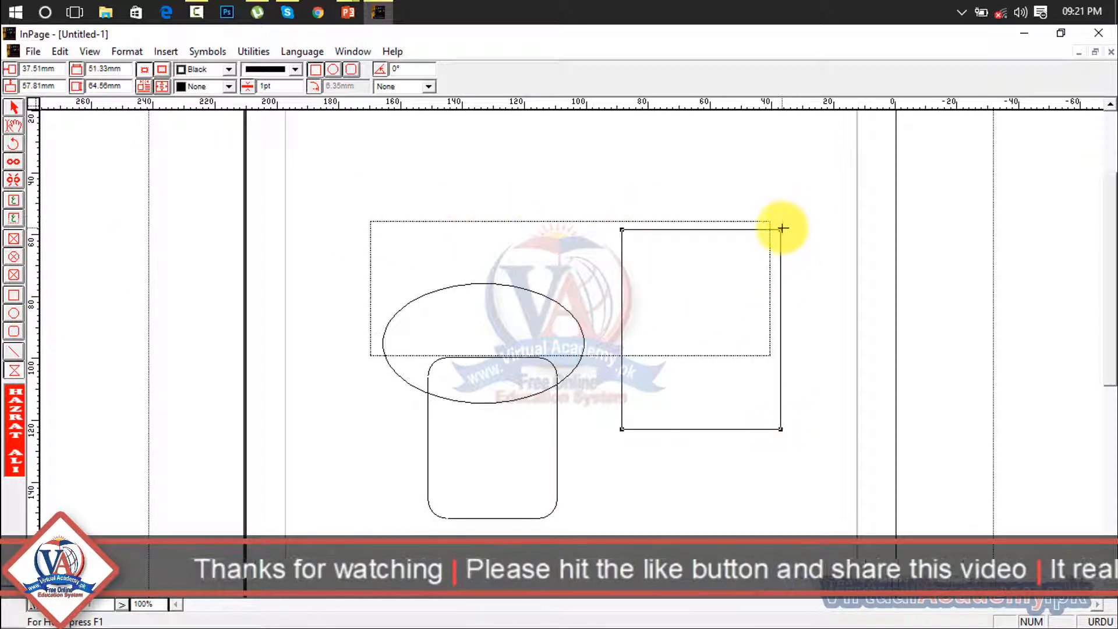
drag(780, 230, 684, 352)
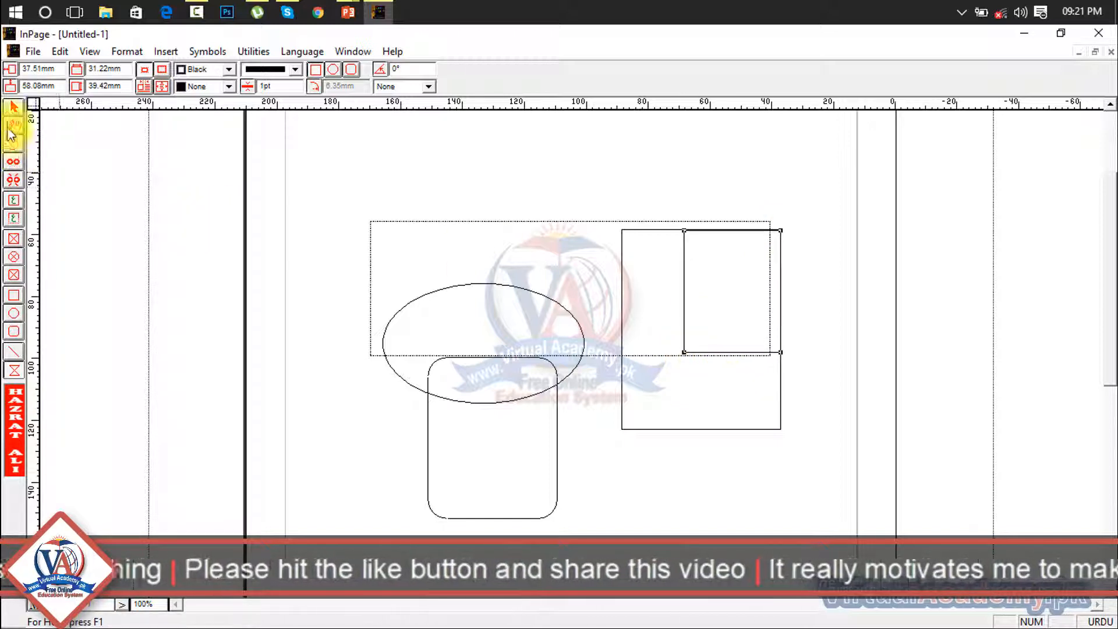
click(8, 111)
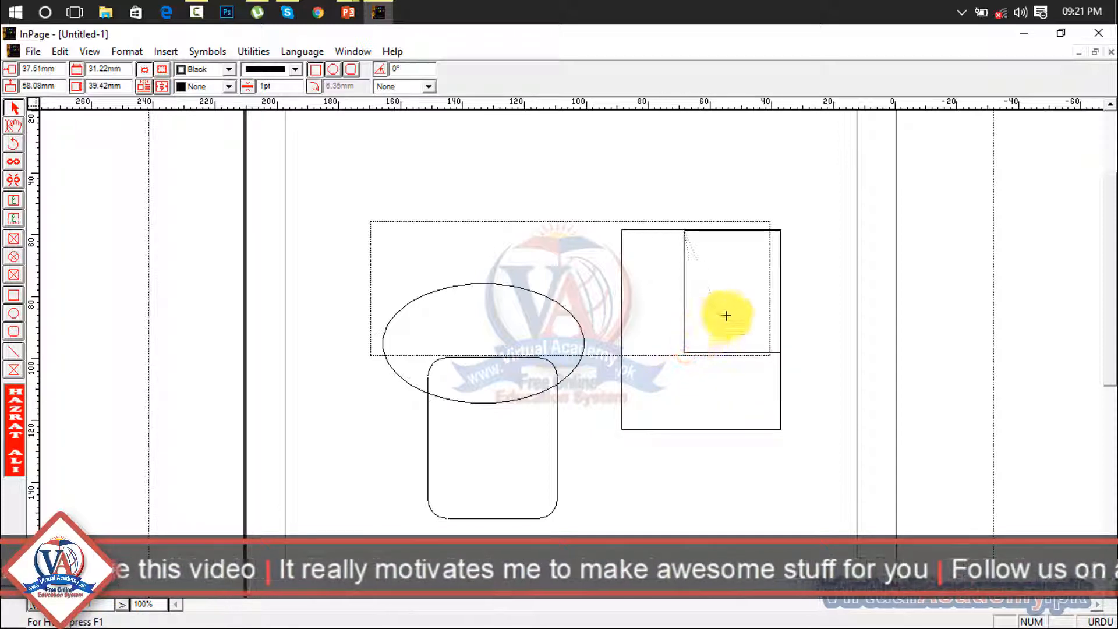
- Reshape the smaller polygon into a slanted quadrilateral about 105 mm wide and 94 mm high by moving three of its corners
drag(484, 504, 649, 523)
drag(781, 352, 876, 331)
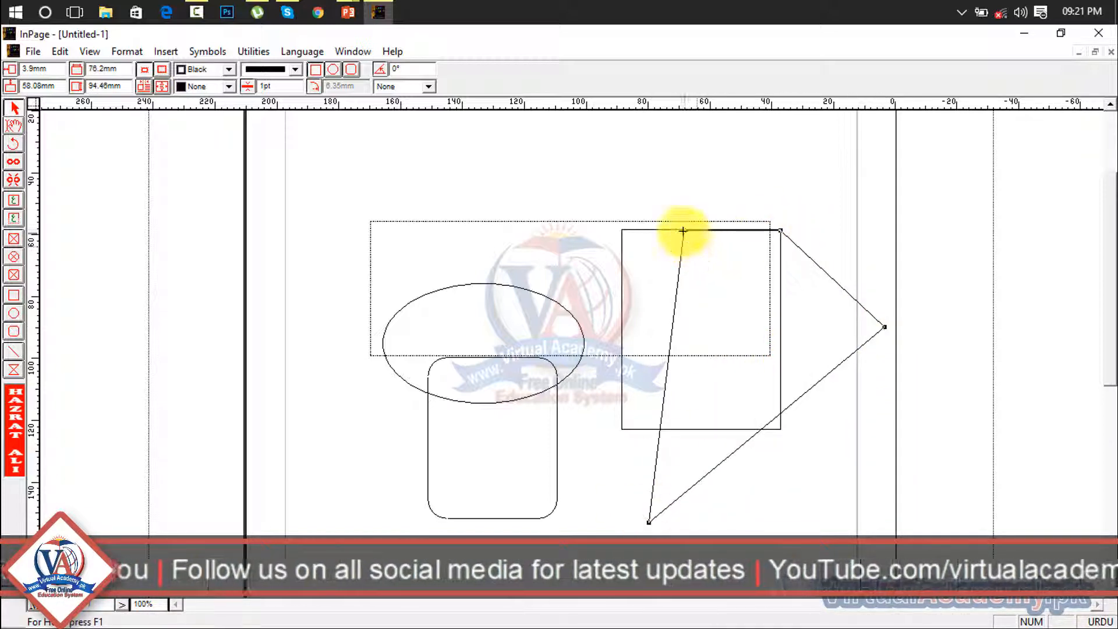
drag(685, 232, 557, 453)
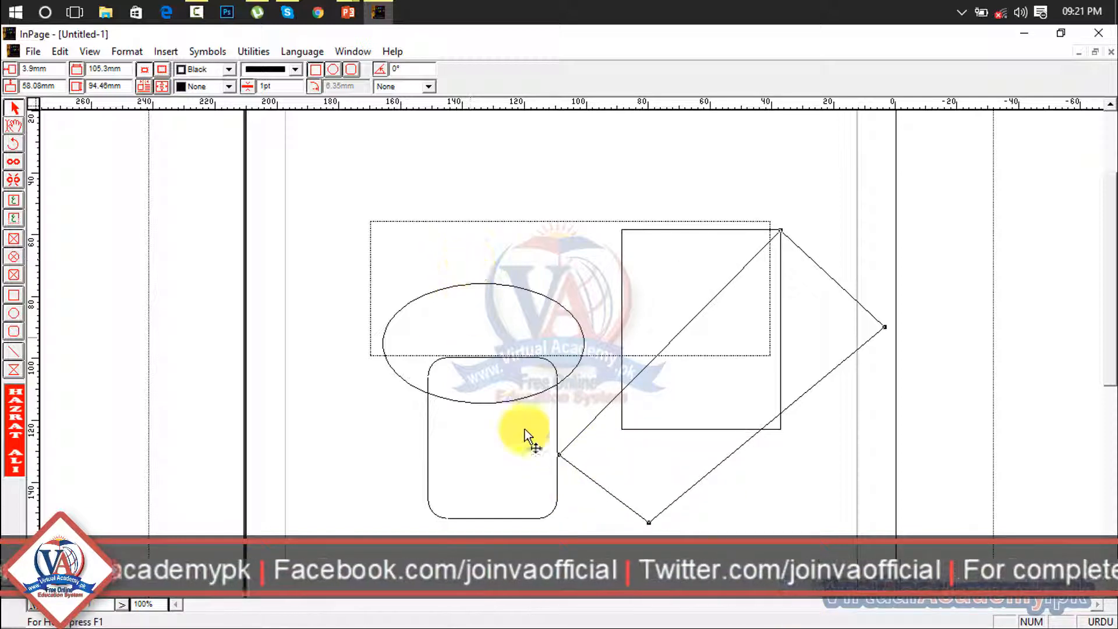
- Draw another four-cornered polygon about 58 mm wide and 24 mm high in the empty area below the existing shapes
click(14, 371)
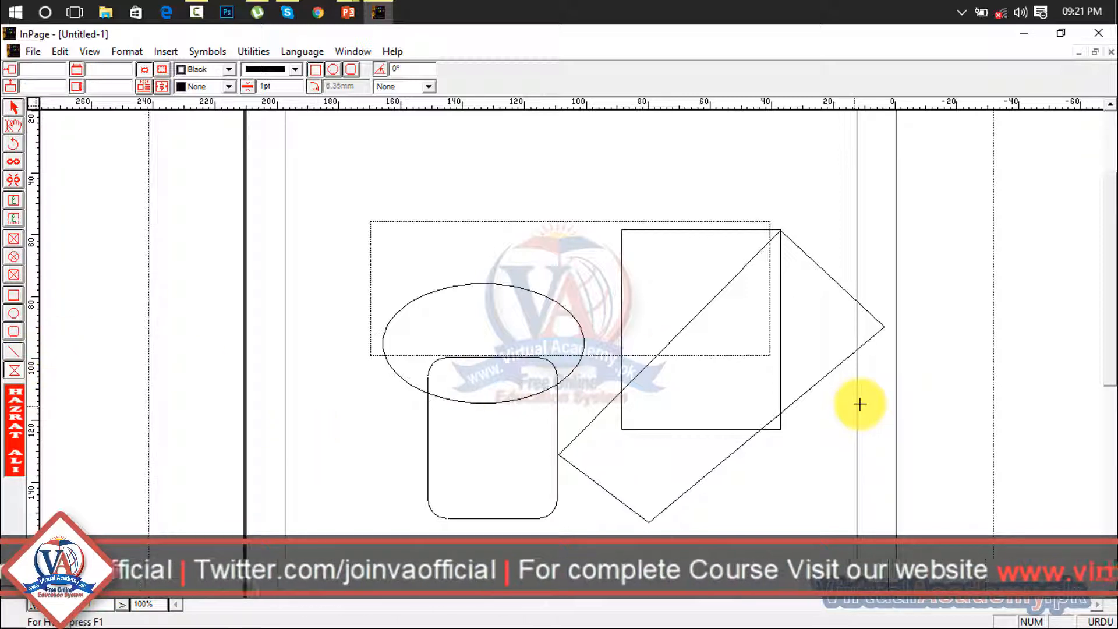
drag(1111, 289, 1110, 454)
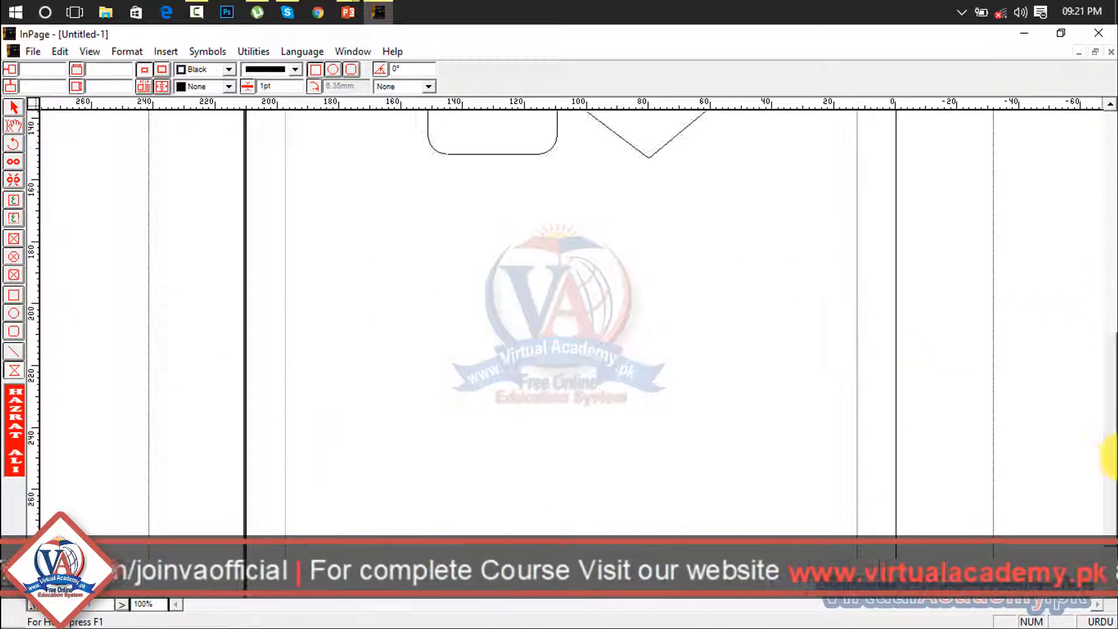
mouse_move(399, 292)
mouse_down()
mouse_move(511, 320)
mouse_move(579, 365)
mouse_up()
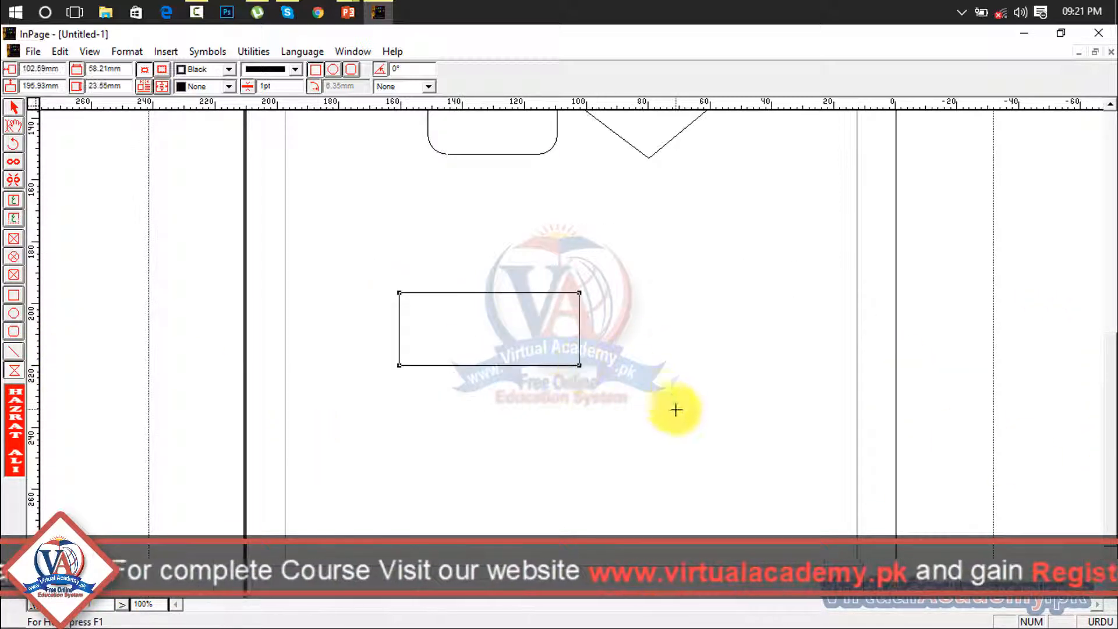
- Distort the new polygon below the other shapes by moving three of its corner points, and delete it
click(15, 107)
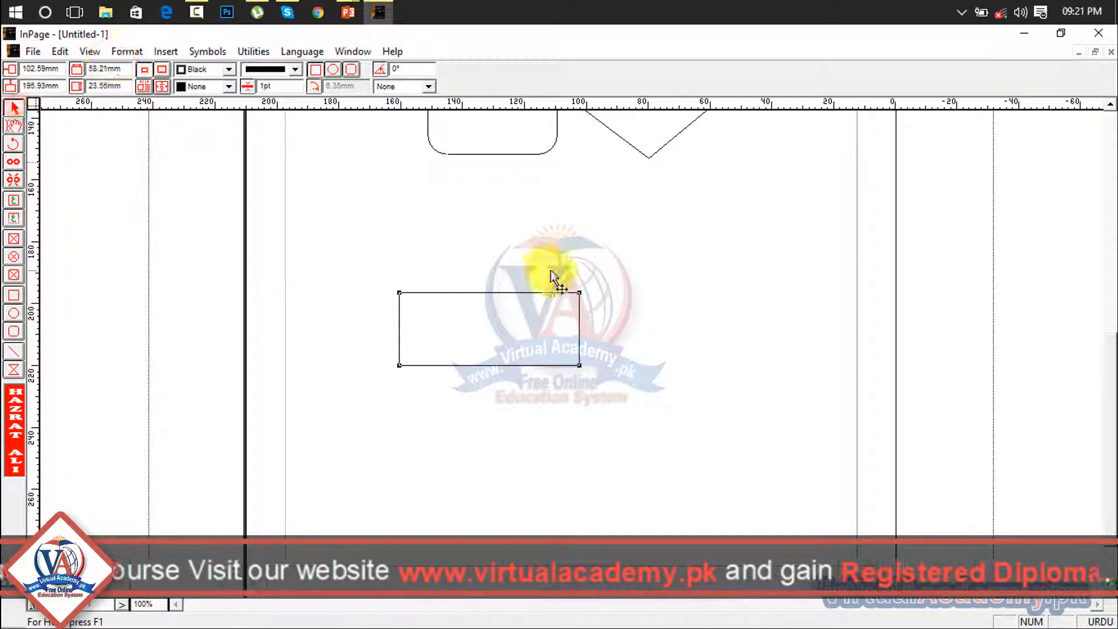
drag(583, 293, 611, 238)
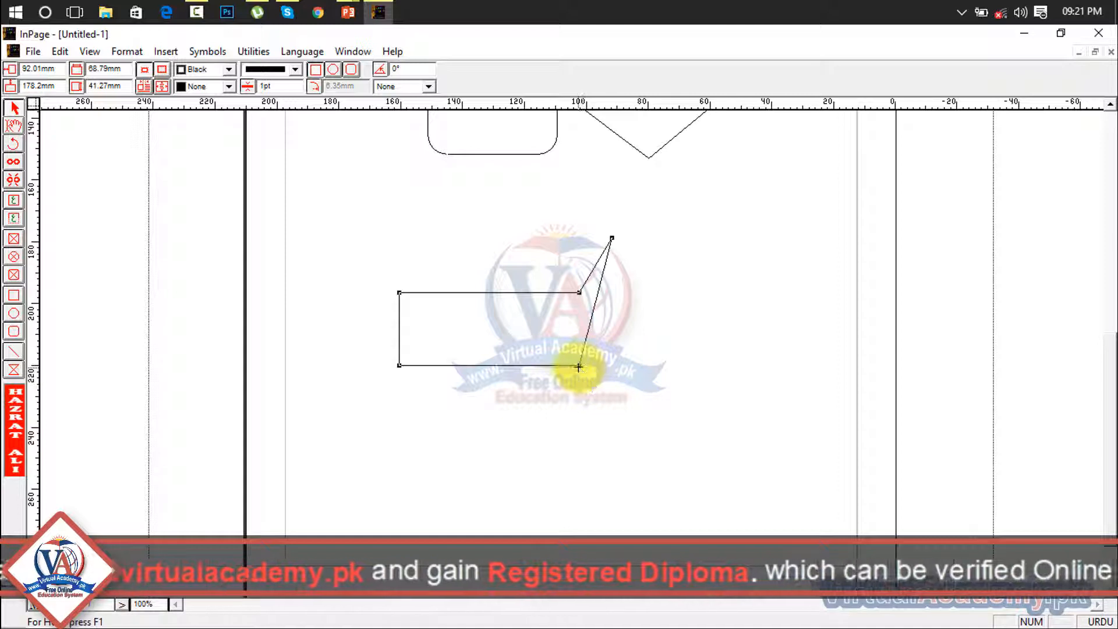
drag(579, 367, 626, 364)
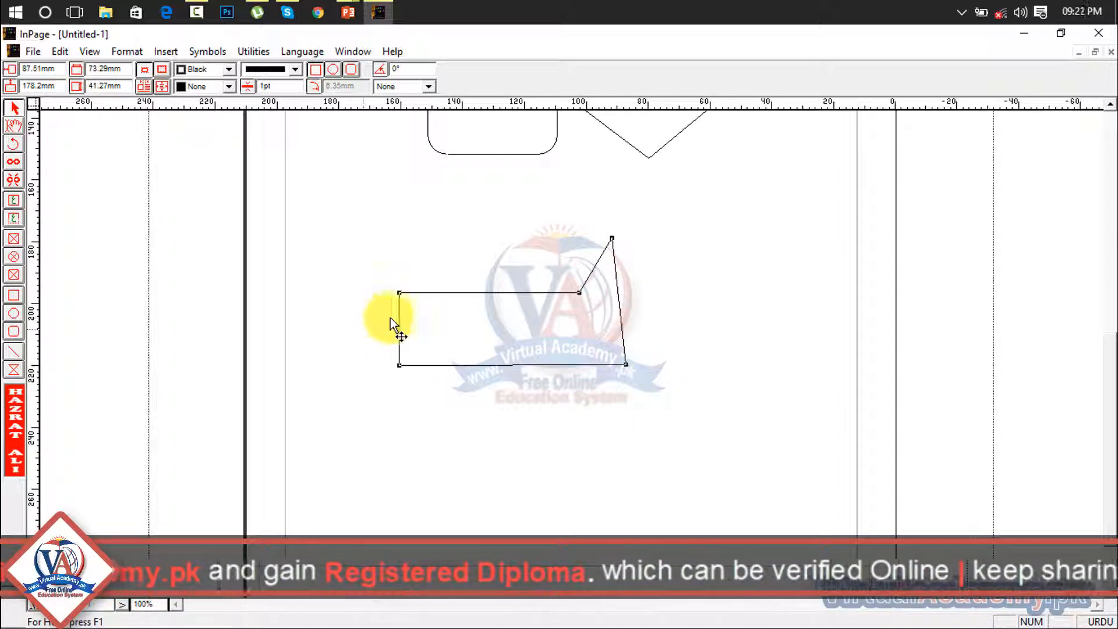
drag(399, 365, 486, 221)
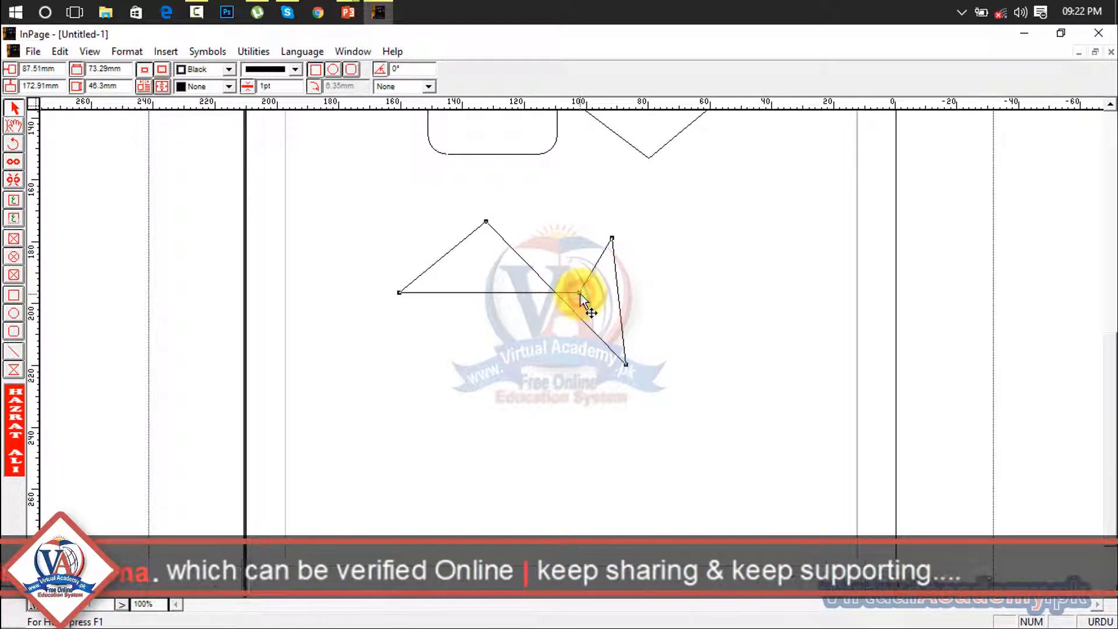
key(Delete)
click(540, 131)
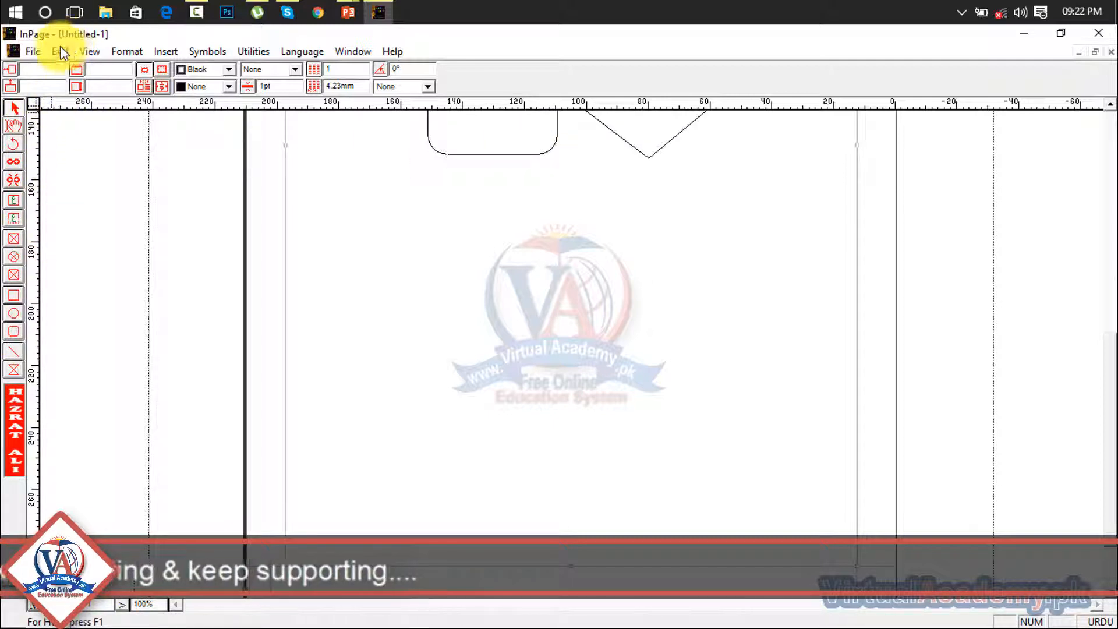
click(36, 53)
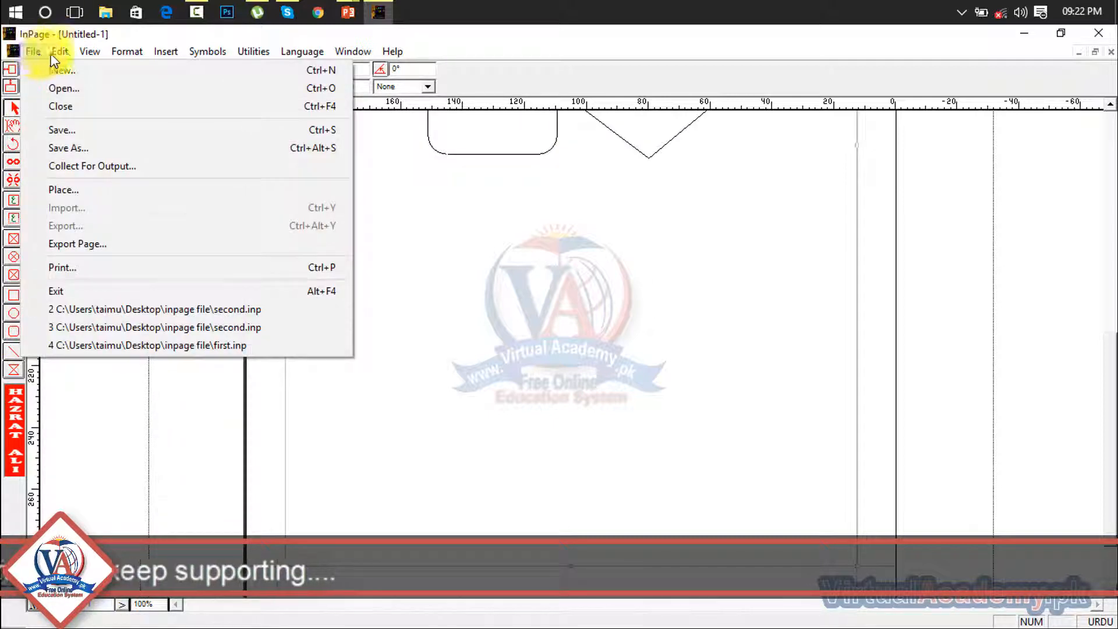
click(63, 53)
click(63, 52)
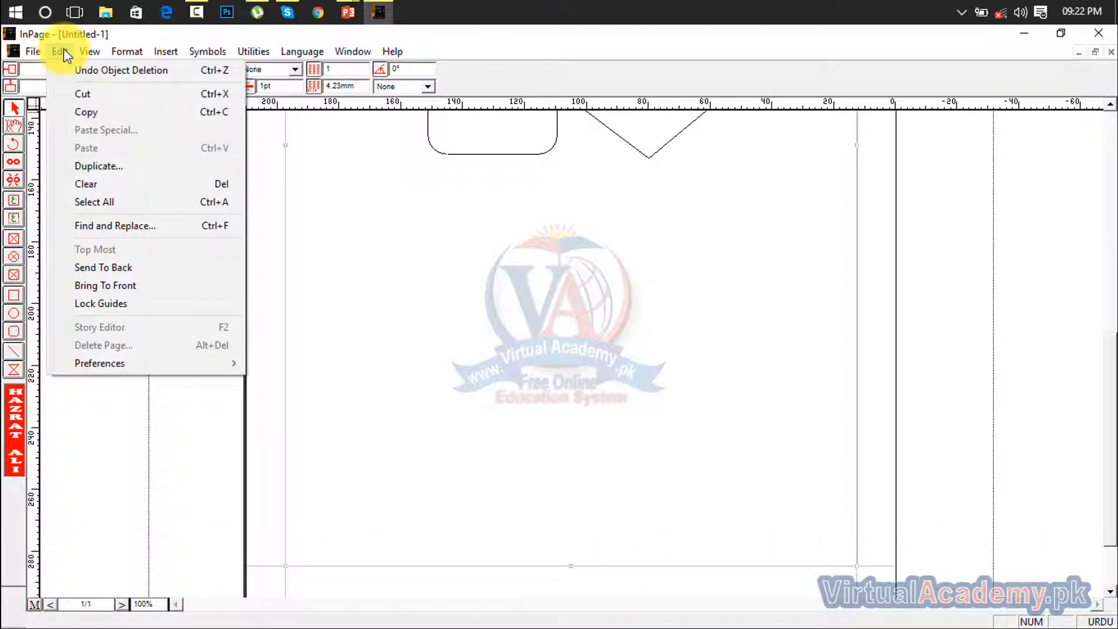
mouse_move(90, 51)
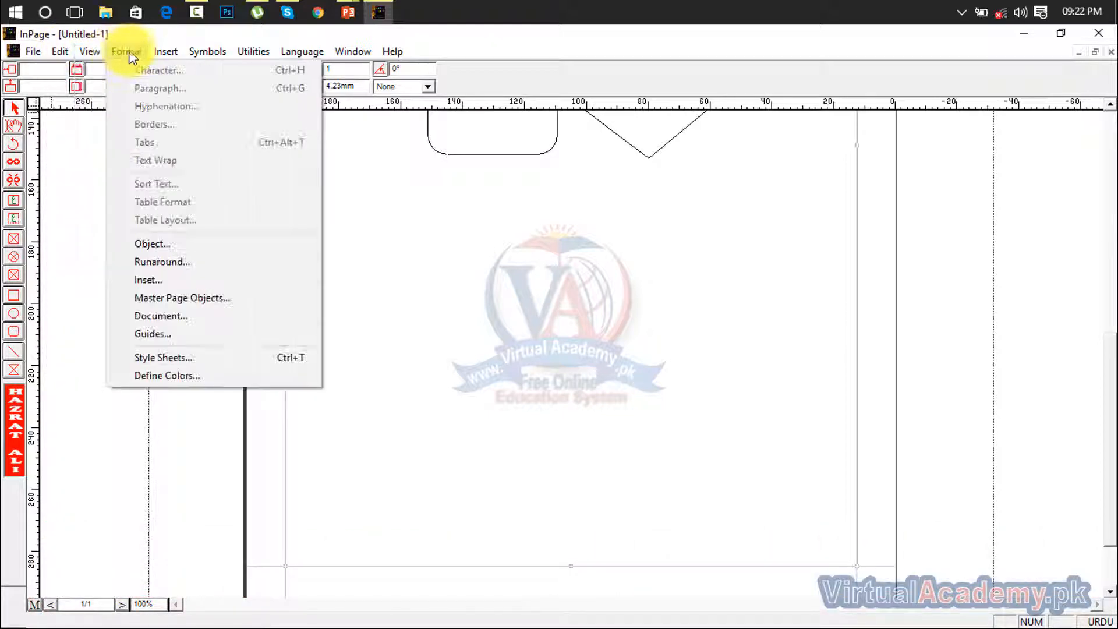
mouse_move(208, 51)
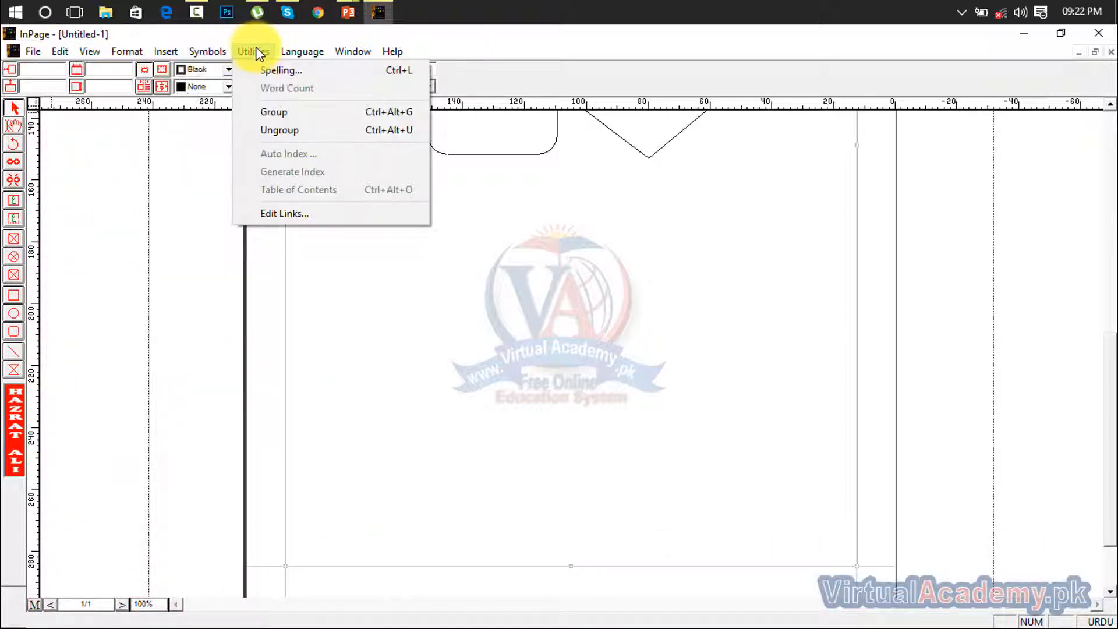